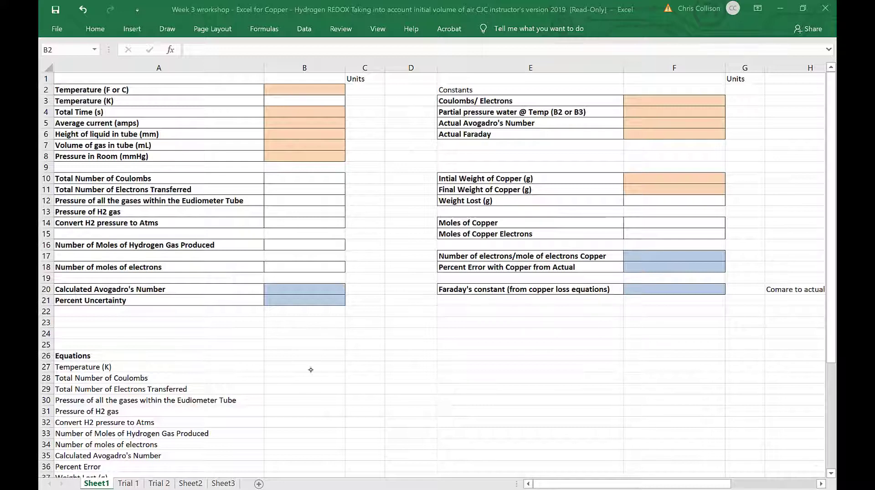
Review the equations list and the calculation rows from total coulombs down to percent uncertainty
{"action": "left_click_drag", "start_coordinate": [304, 367], "coordinate": [307, 462]}
{"action": "left_click", "coordinate": [306, 467]}
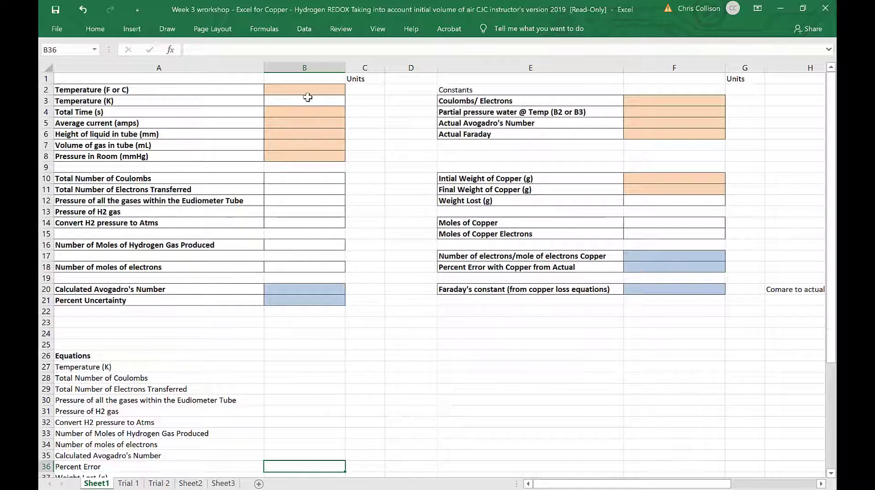
{"action": "left_click", "coordinate": [306, 180]}
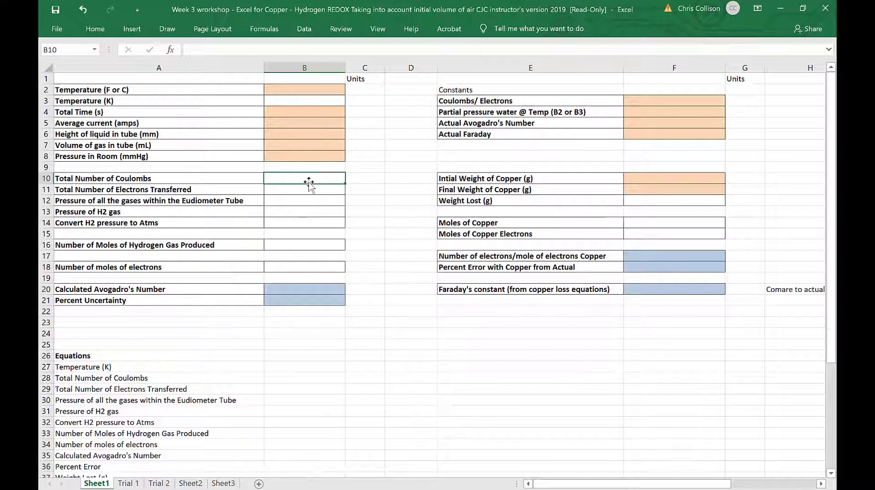
{"action": "left_click", "coordinate": [307, 193]}
{"action": "left_click", "coordinate": [304, 201]}
{"action": "left_click", "coordinate": [303, 212]}
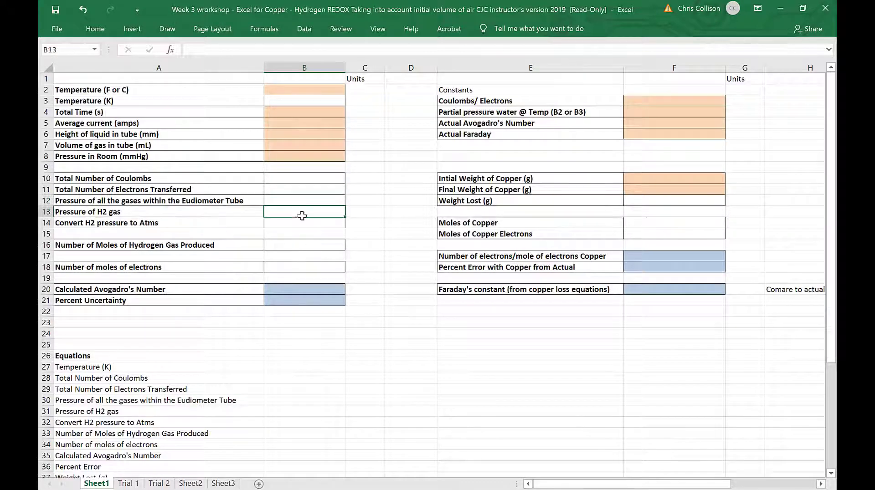
{"action": "left_click", "coordinate": [302, 225]}
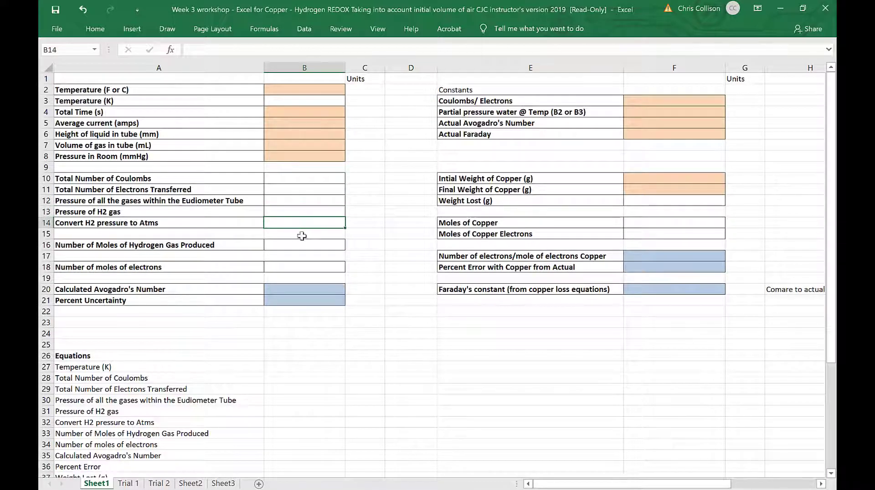
{"action": "left_click", "coordinate": [303, 245]}
{"action": "left_click", "coordinate": [305, 289]}
{"action": "left_click", "coordinate": [301, 302]}
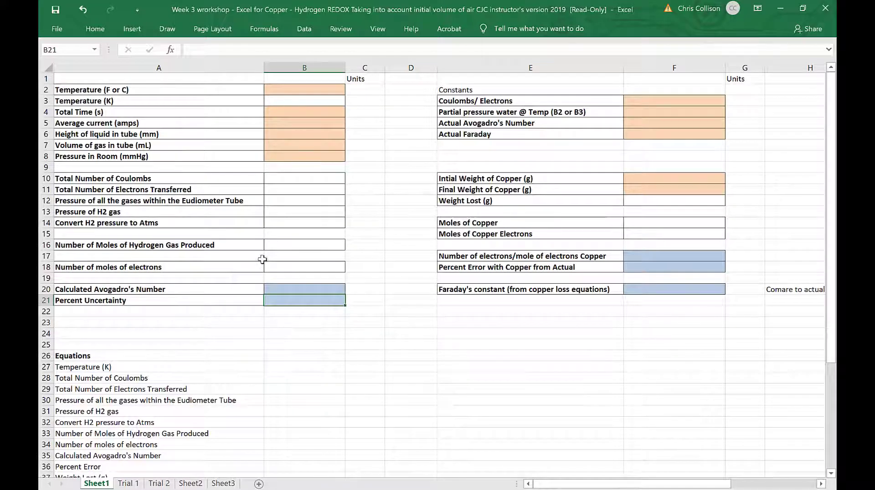
Enter 75 as the Temperature (F or C) value in B2
{"action": "left_click", "coordinate": [317, 90]}
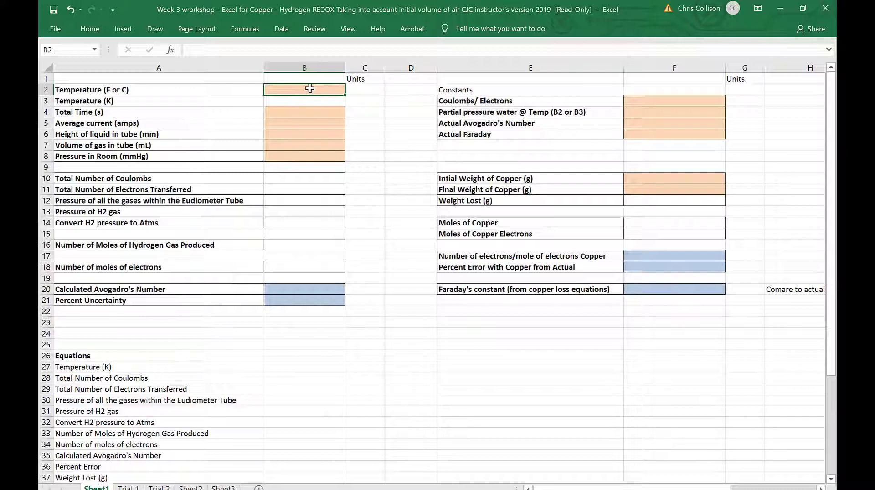
{"action": "type", "text": "75"}
{"action": "key", "text": "Return"}
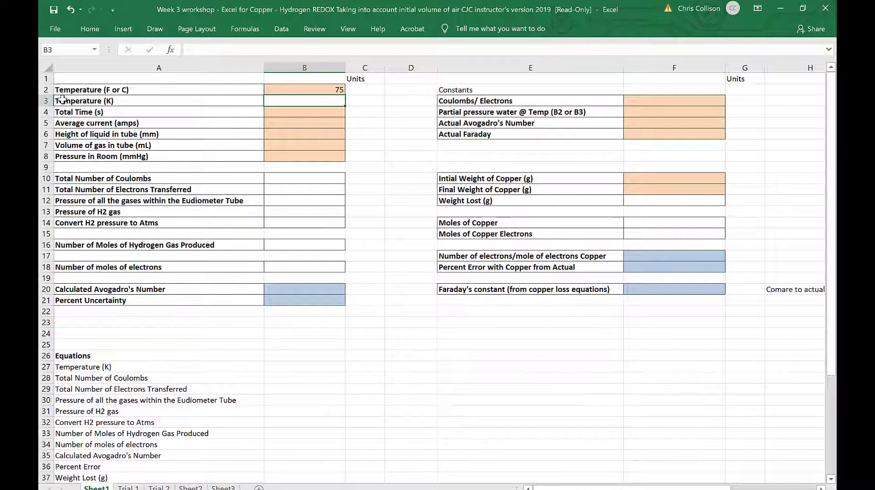
Calculate Temperature (K) in B3 with the formula =273.15+(B2-32)*5/9
{"action": "type", "text": "="}
{"action": "type", "text": "273.1"}
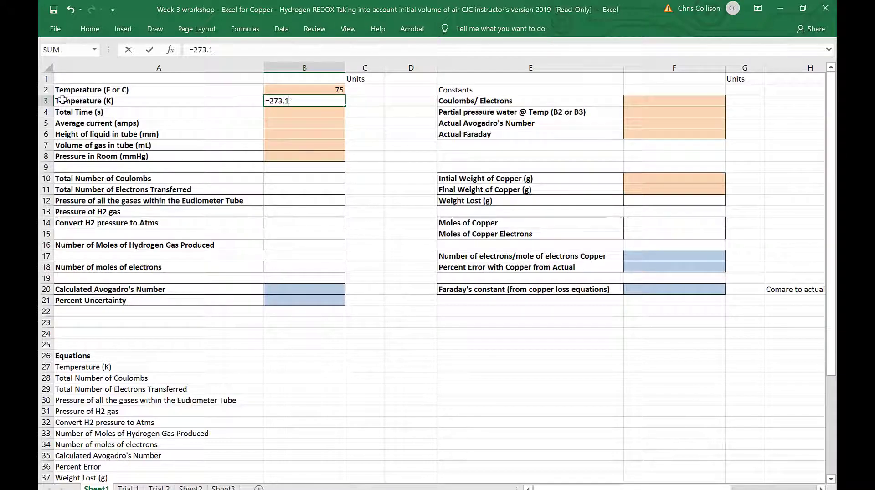
{"action": "type", "text": "5+(B2"}
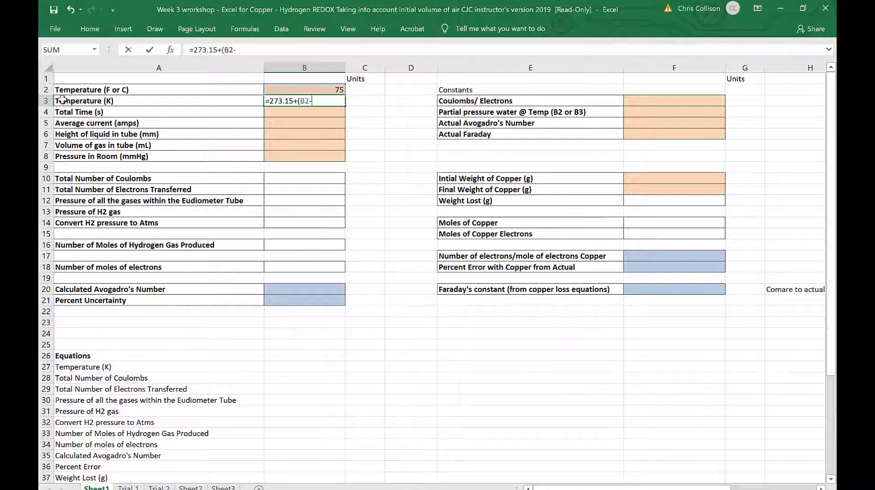
{"action": "type", "text": "-32)*5/9"}
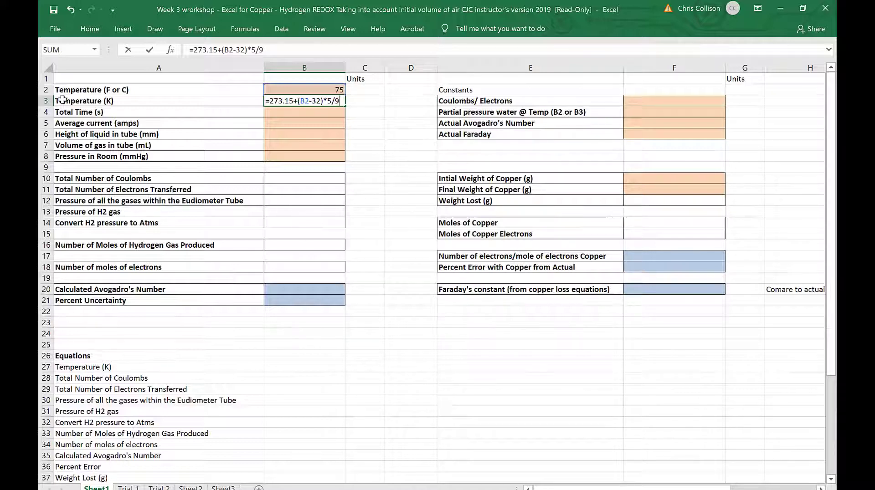
{"action": "key", "text": "Return"}
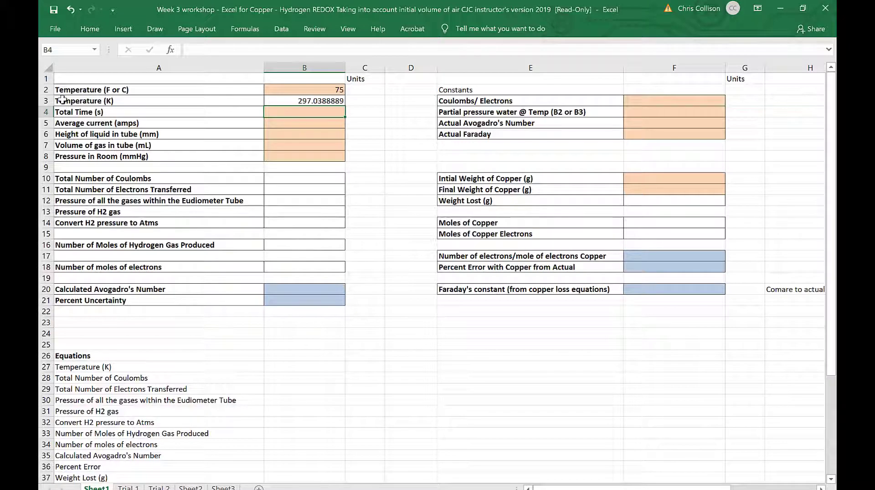
Set the total time to 145 s and the average current to 1.5 amps
{"action": "type", "text": "145"}
{"action": "key", "text": "Return"}
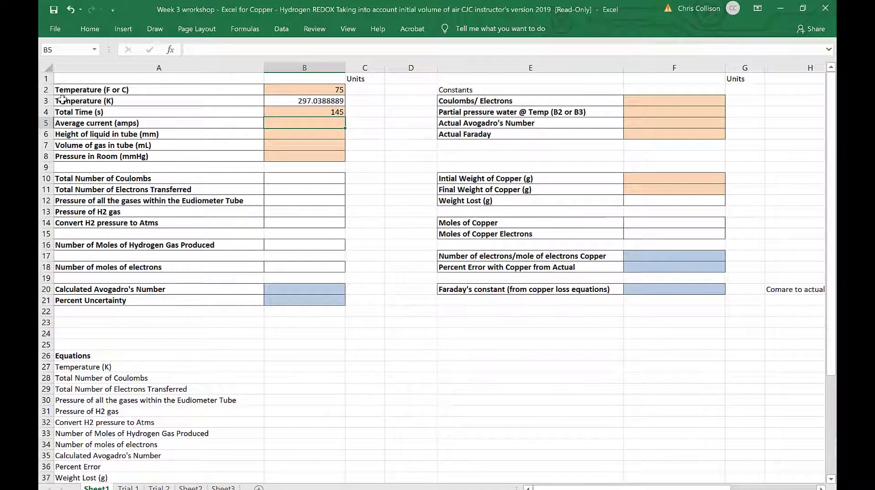
{"action": "type", "text": "1.5"}
{"action": "key", "text": "Return"}
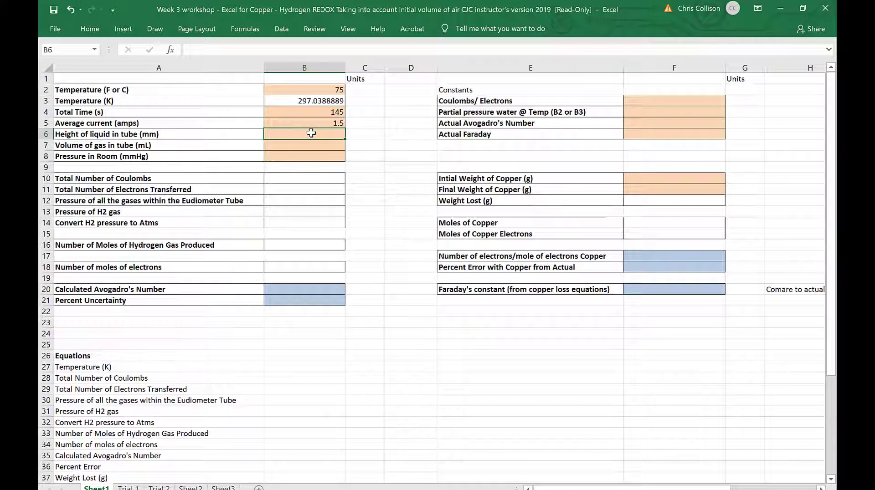
Change the label in A6 to "Final Height of liquid in tube (mm)"
{"action": "left_click", "coordinate": [132, 133]}
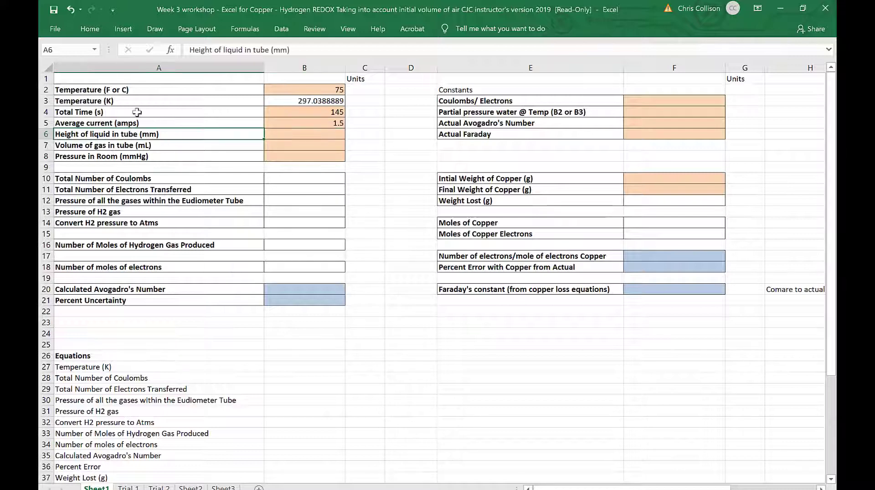
{"action": "left_click", "coordinate": [190, 50]}
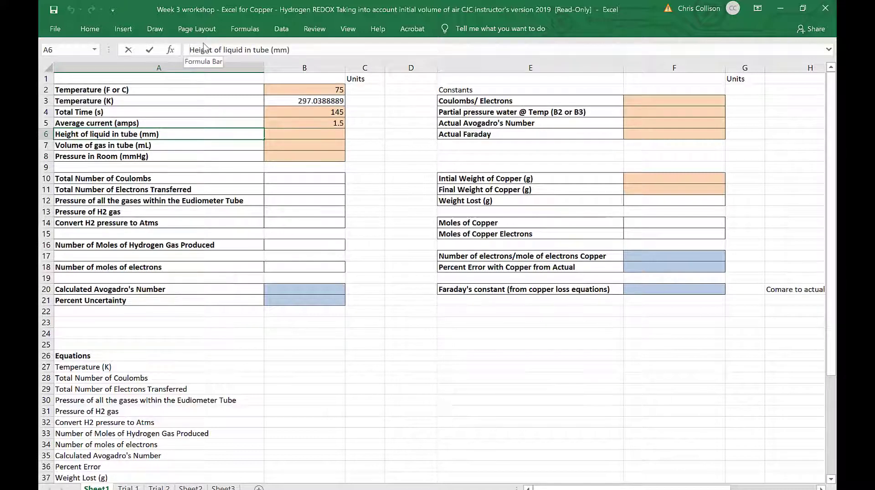
{"action": "type", "text": "Fin"}
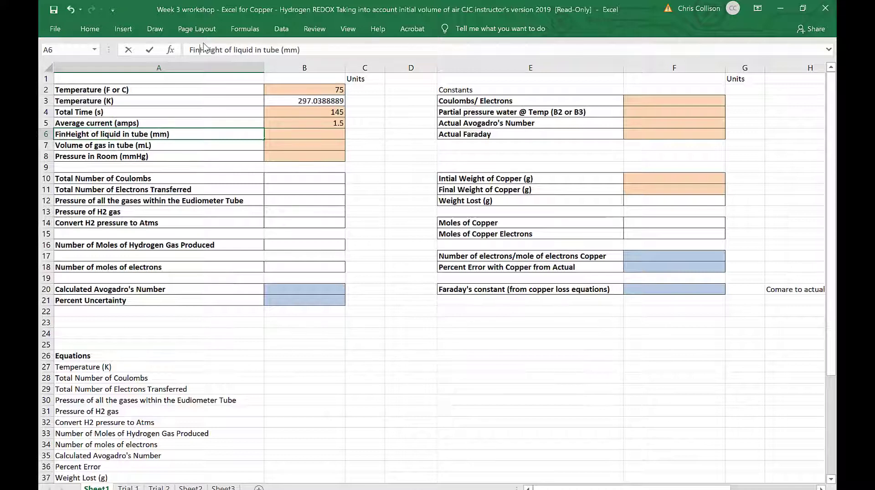
{"action": "type", "text": "al"}
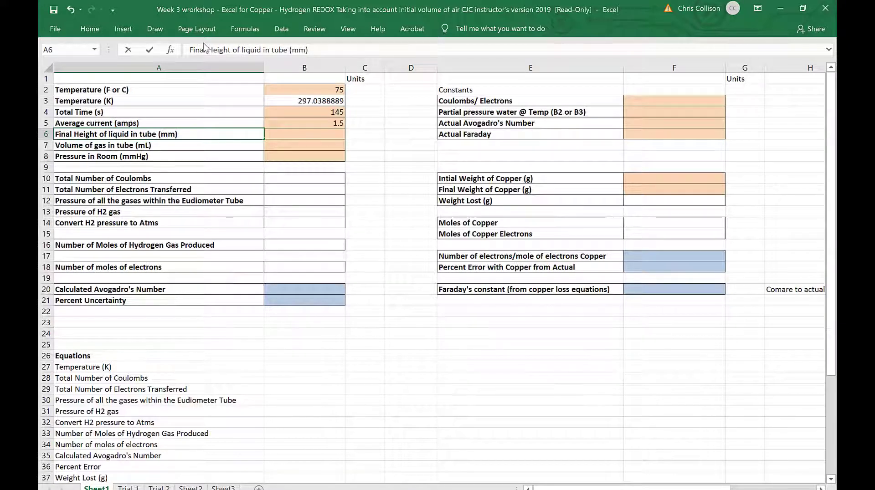
{"action": "key", "text": "Return"}
Fill in 245 mm for the final liquid height, 37.9 mL for the gas volume and 767 mmHg for the room pressure
{"action": "key", "text": "Up"}
{"action": "key", "text": "Right"}
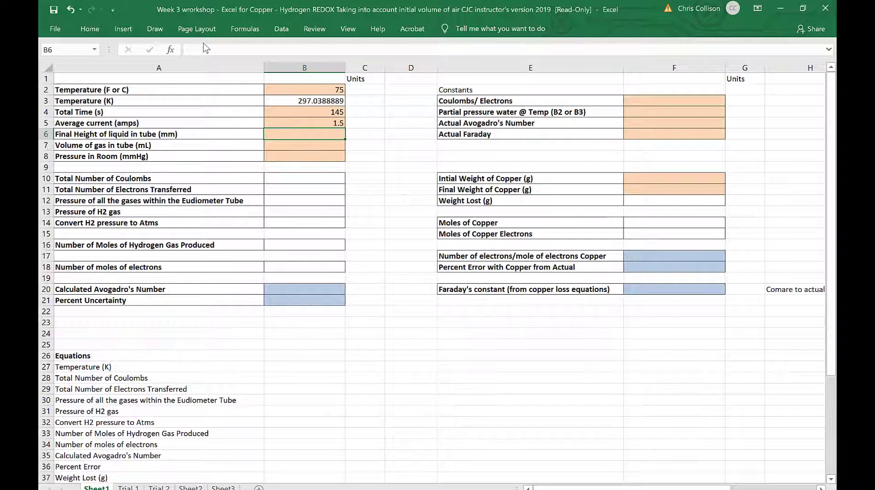
{"action": "type", "text": "245"}
{"action": "key", "text": "Return"}
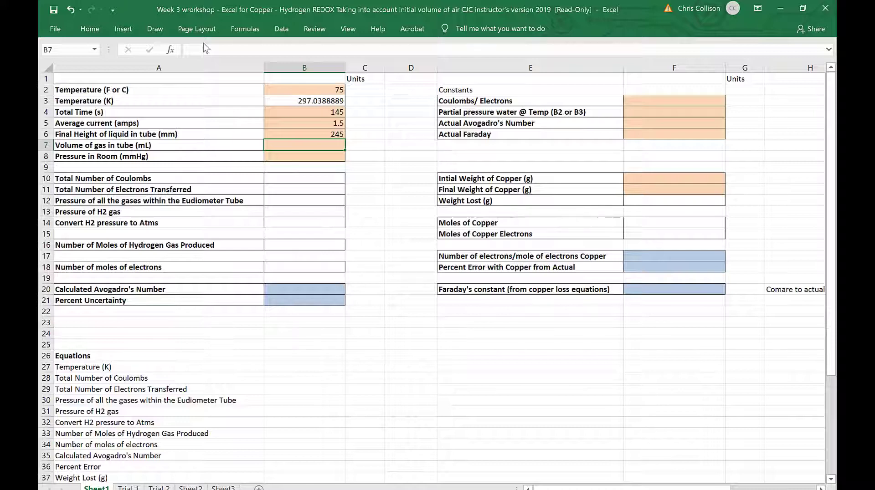
{"action": "type", "text": "37.9"}
{"action": "key", "text": "Return"}
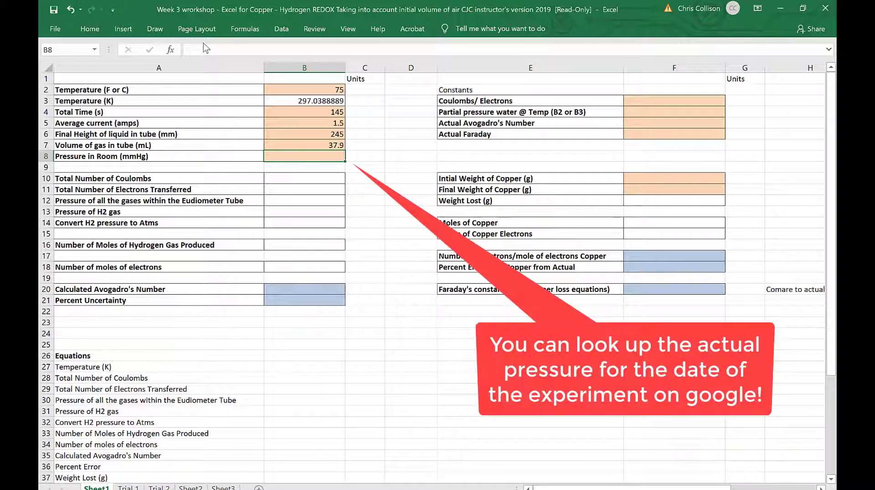
{"action": "type", "text": "767"}
{"action": "left_click", "coordinate": [135, 167]}
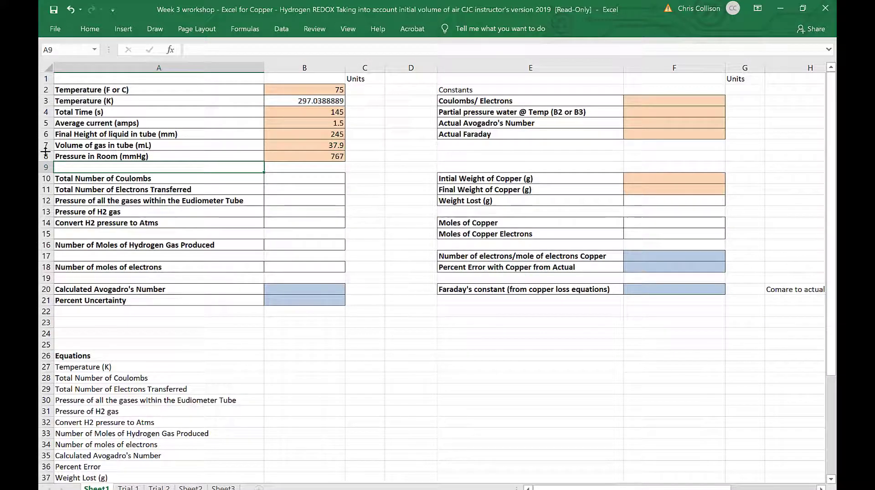
Insert two blank rows directly below the Pressure in Room row, at rows 9 and 10
{"action": "left_click_drag", "start_coordinate": [46, 168], "coordinate": [46, 179]}
{"action": "right_click", "coordinate": [45, 168]}
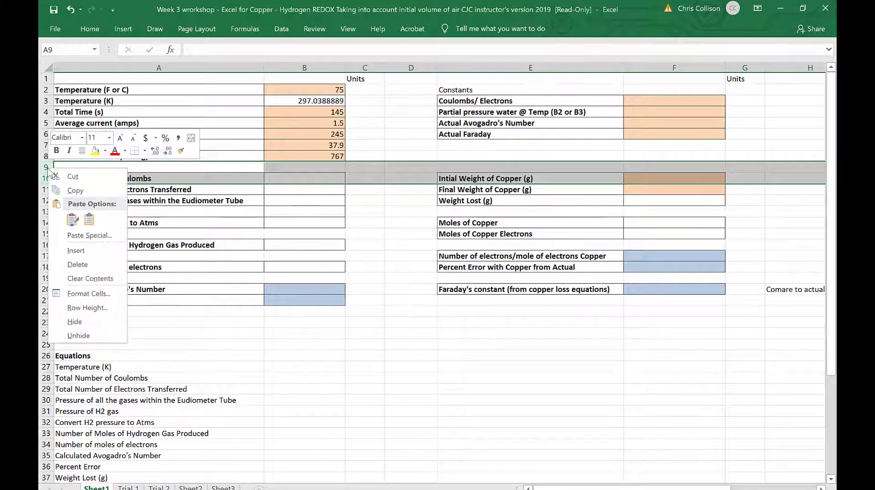
{"action": "left_click", "coordinate": [74, 251]}
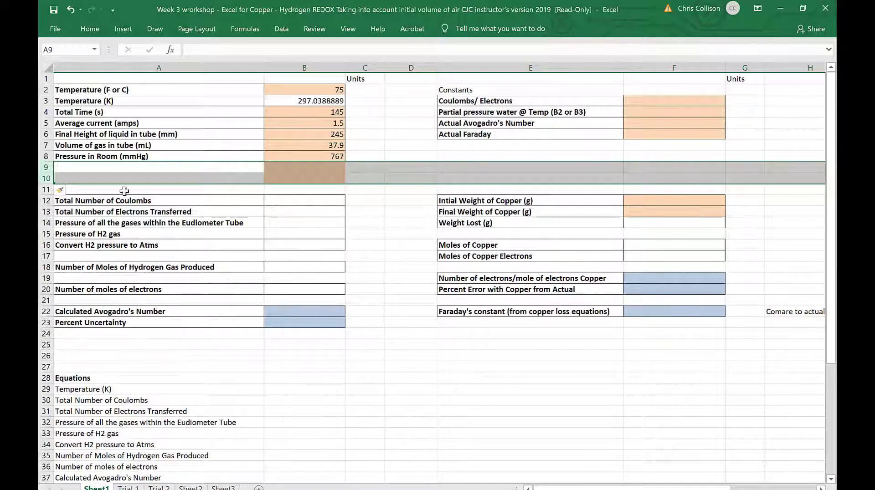
Label A9 "Initial height of liquid in tube (mL)" and A10 "Initial volume of gas in tube (mL)"
{"action": "left_click", "coordinate": [122, 168]}
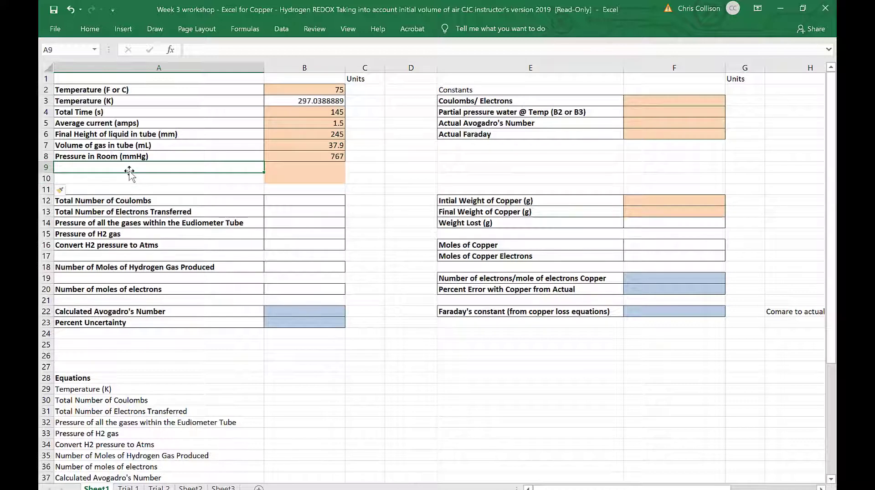
{"action": "type", "text": "Initial height of liquid in tube (mL)"}
{"action": "key", "text": "Return"}
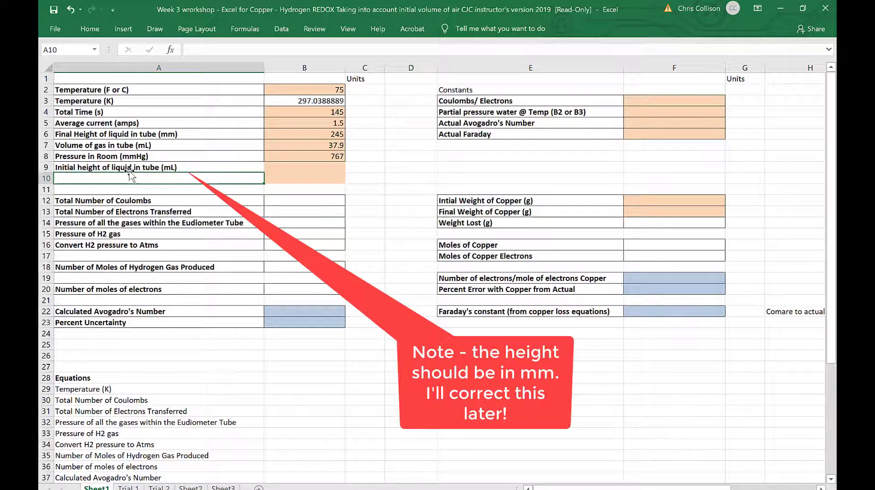
{"action": "type", "text": "Initial volume of gas in tube (mL)"}
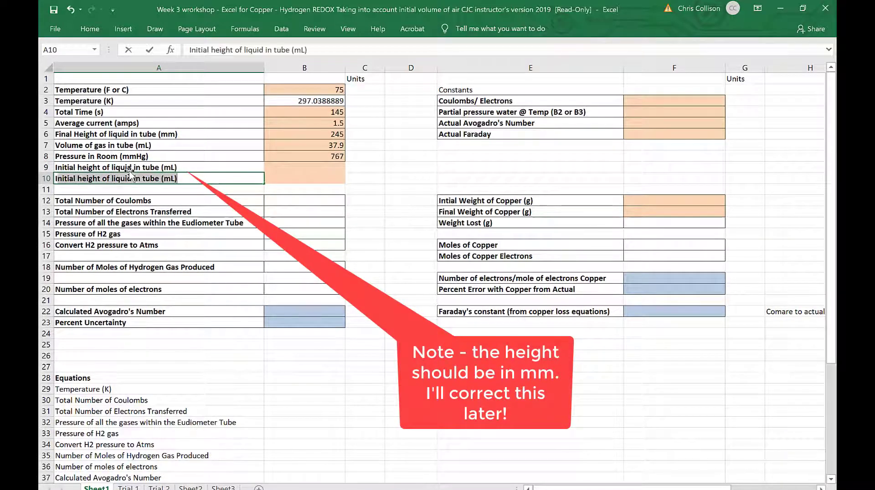
{"action": "key", "text": "Tab"}
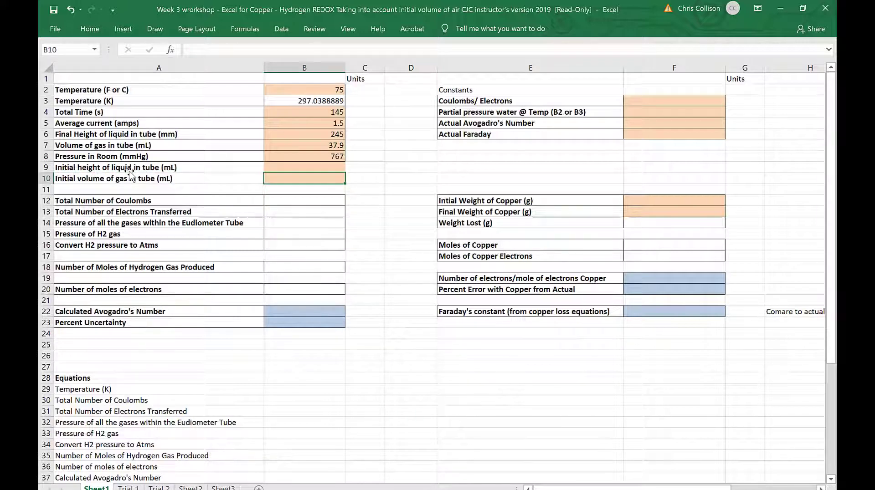
Enter 600 for the initial liquid height in B9 and correct the unit in its label to mm
{"action": "key", "text": "Up"}
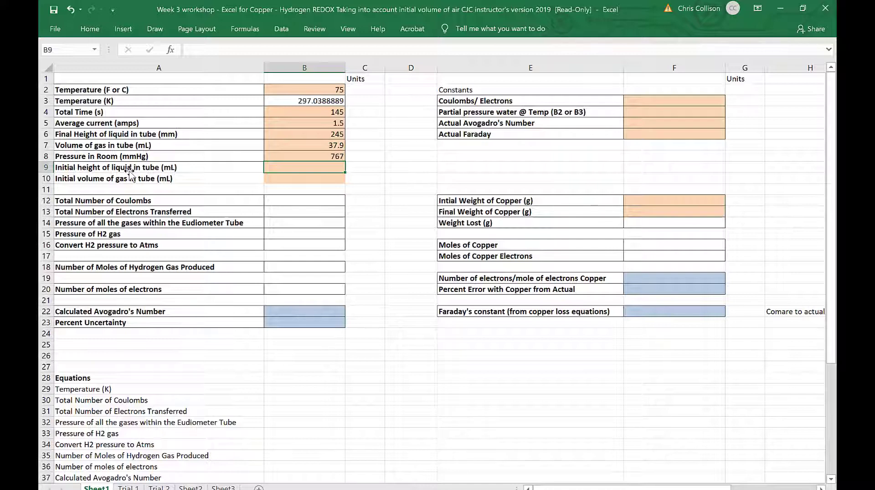
{"action": "type", "text": "600"}
{"action": "key", "text": "Return"}
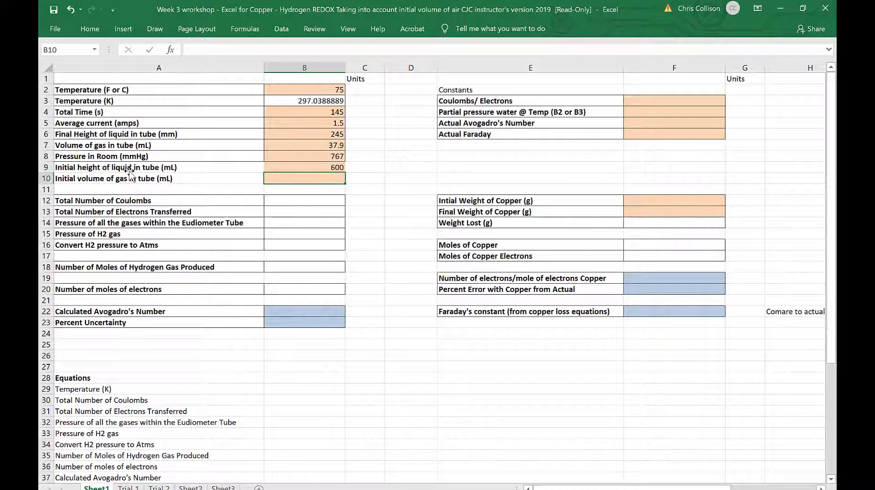
{"action": "left_click", "coordinate": [170, 168]}
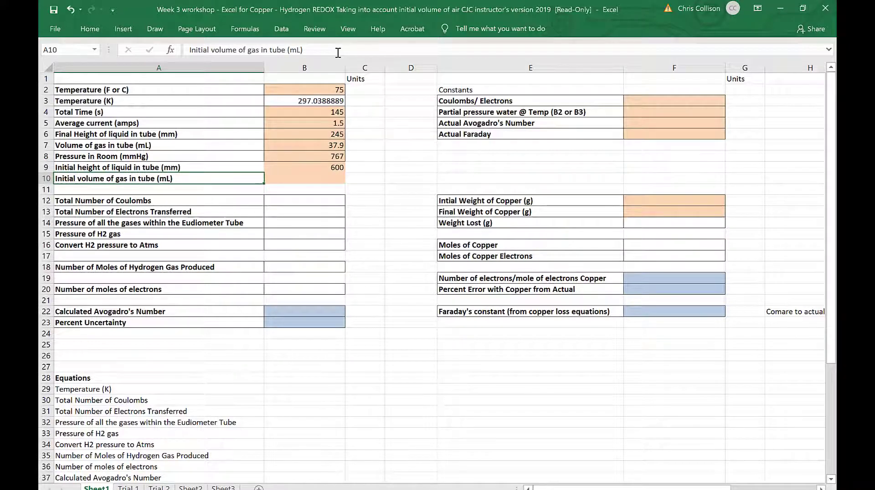
Set the initial volume of gas in the tube to 2.3 mL in B10
{"action": "key", "text": "Right"}
{"action": "type", "text": "2"}
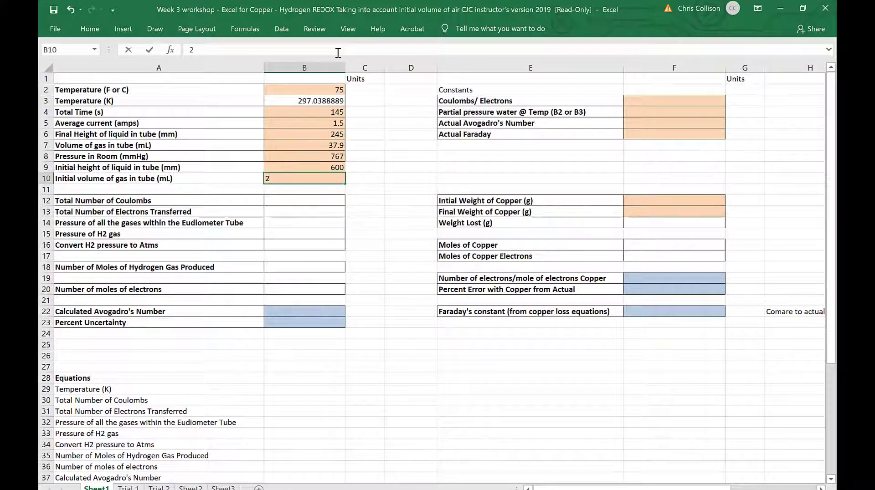
{"action": "type", "text": ".3"}
{"action": "key", "text": "Return"}
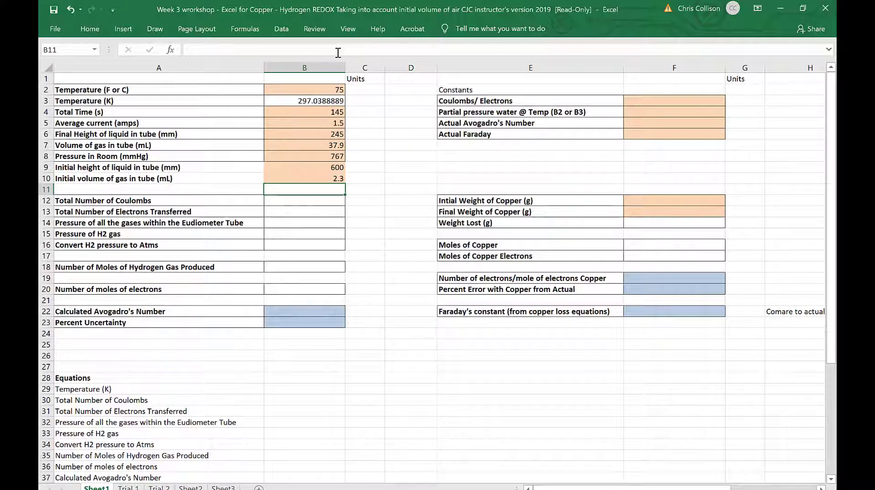
Write the equation "q=It" in B30, beside Total Number of Coulombs in the Equations list
{"action": "key", "text": "Down"}
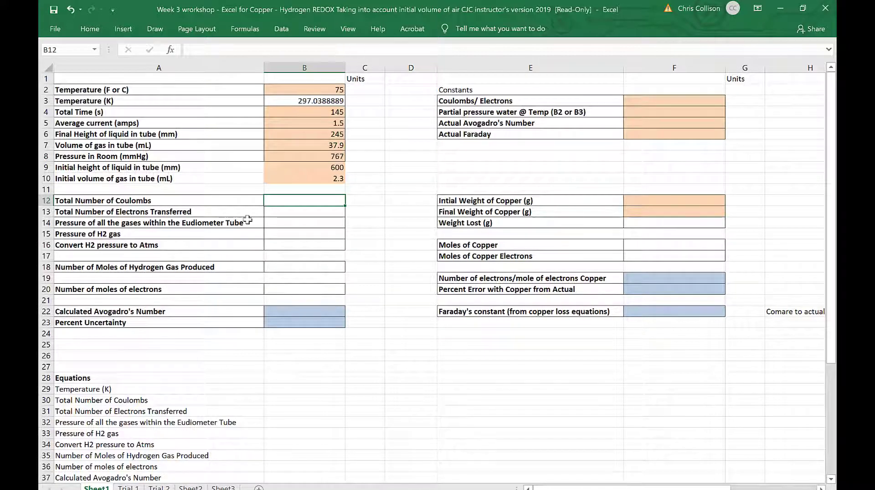
{"action": "left_click", "coordinate": [301, 399]}
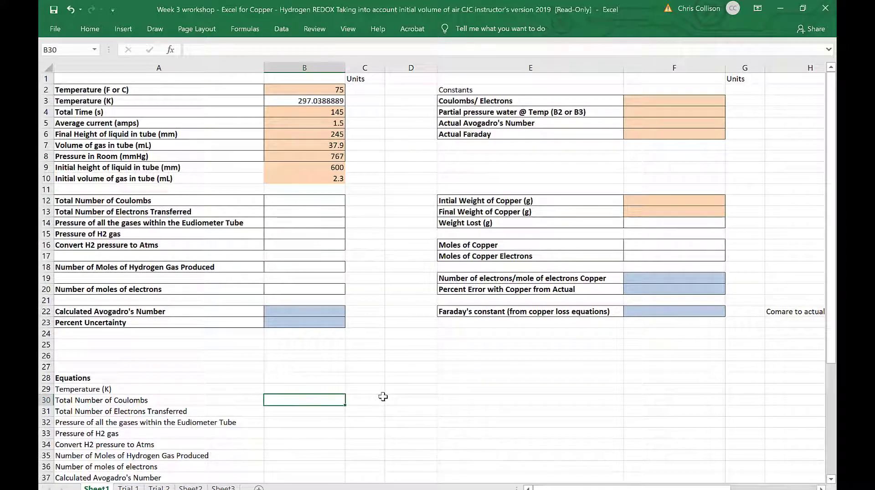
{"action": "type", "text": "q="}
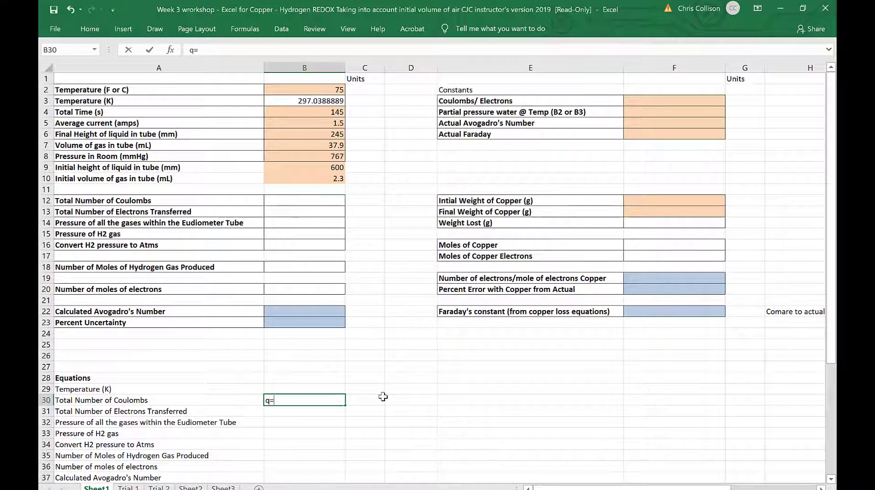
{"action": "type", "text": "It"}
{"action": "left_click", "coordinate": [382, 397]}
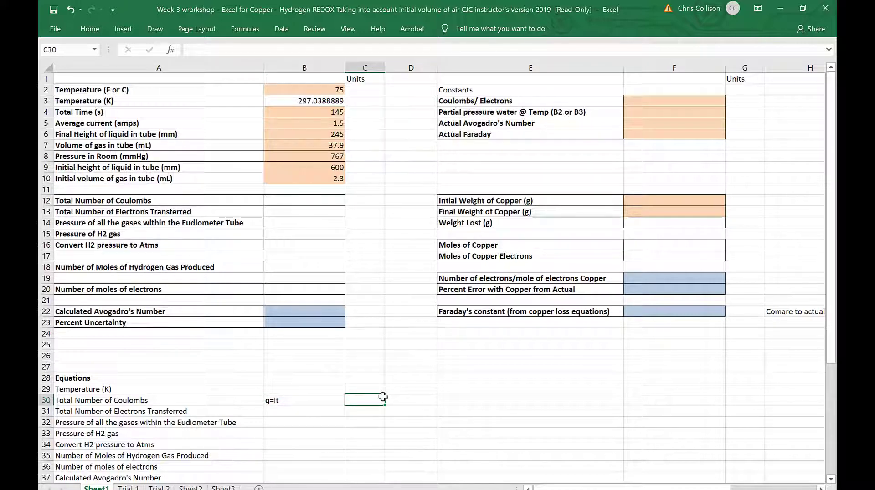
Calculate the Total Number of Coulombs in B12 as average current times total time, =B5*B4
{"action": "key", "text": "Left"}
{"action": "key", "text": "Up"}
{"action": "key", "text": "Up"}
{"action": "key", "text": "Up"}
{"action": "key", "text": "Up"}
{"action": "key", "text": "Up"}
{"action": "key", "text": "Up"}
{"action": "key", "text": "Up"}
{"action": "key", "text": "Up"}
{"action": "key", "text": "Up"}
{"action": "key", "text": "Up"}
{"action": "key", "text": "Up"}
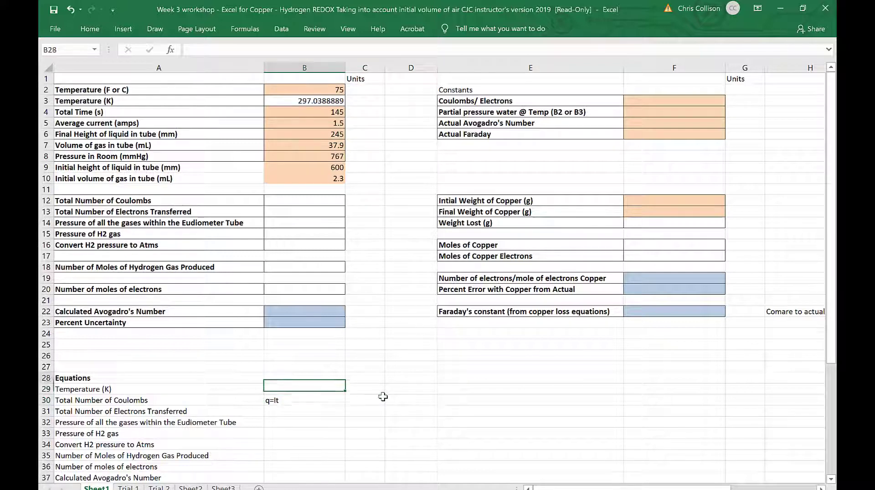
{"action": "key", "text": "Up"}
{"action": "key", "text": "Up"}
{"action": "key", "text": "Up"}
{"action": "key", "text": "Up"}
{"action": "key", "text": "Up"}
{"action": "key", "text": "Up"}
{"action": "key", "text": "Up"}
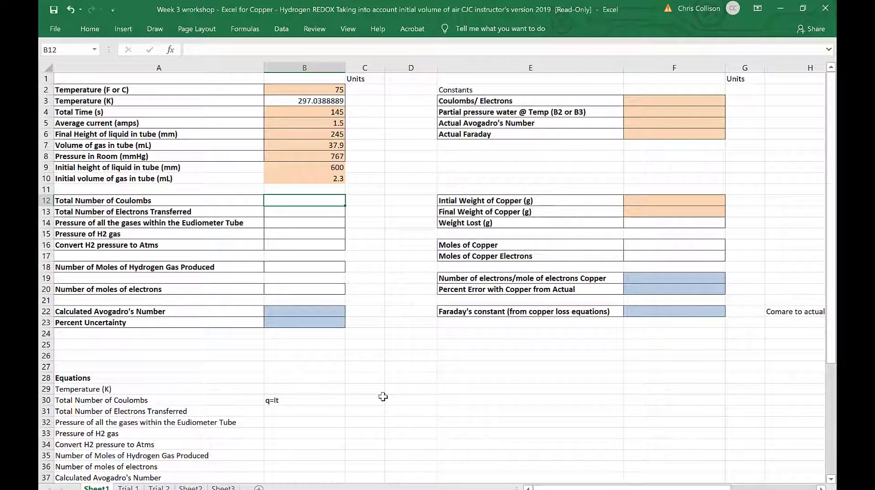
{"action": "type", "text": "="}
{"action": "left_click", "coordinate": [304, 123]}
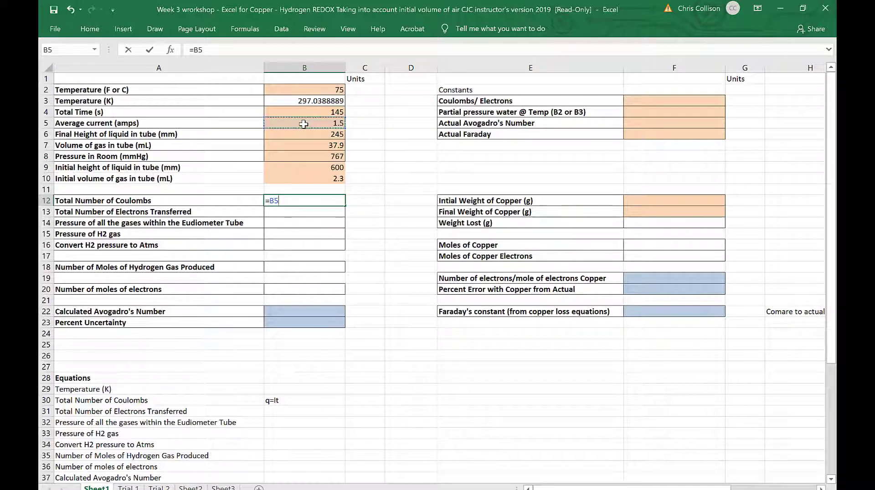
{"action": "type", "text": "*"}
{"action": "left_click", "coordinate": [311, 111]}
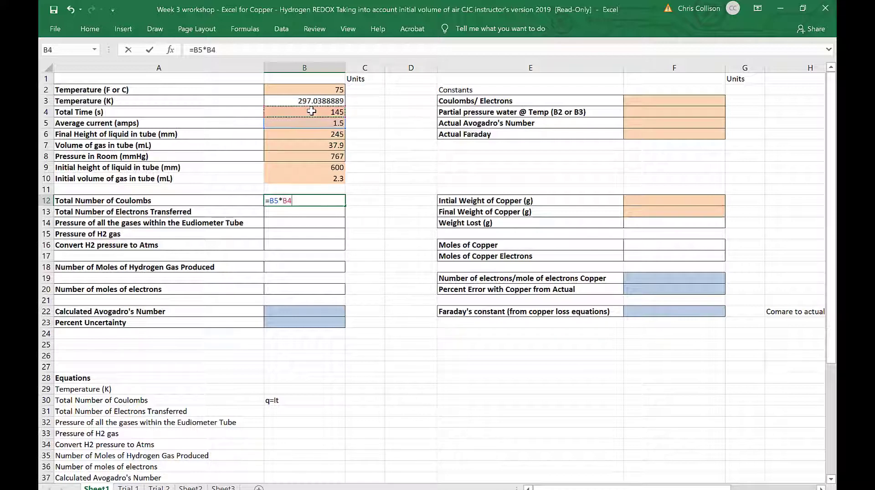
{"action": "key", "text": "Return"}
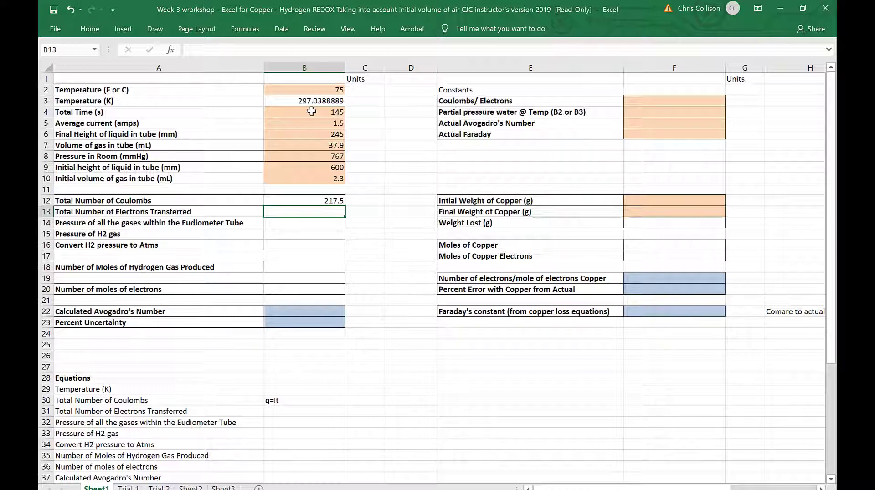
Calculate the Total Number of Electrons Transferred in B13 by dividing the coulombs by the electron charge, =B12/1.6022E-19
{"action": "key", "text": "Down"}
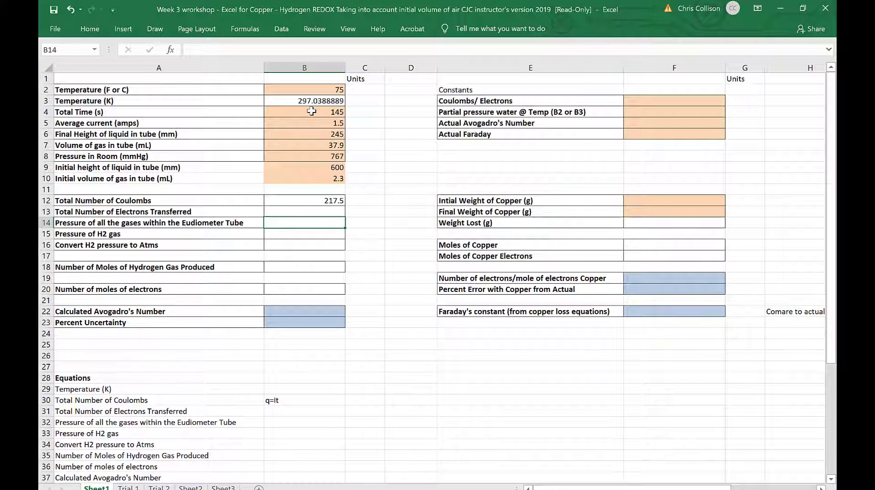
{"action": "key", "text": "Up"}
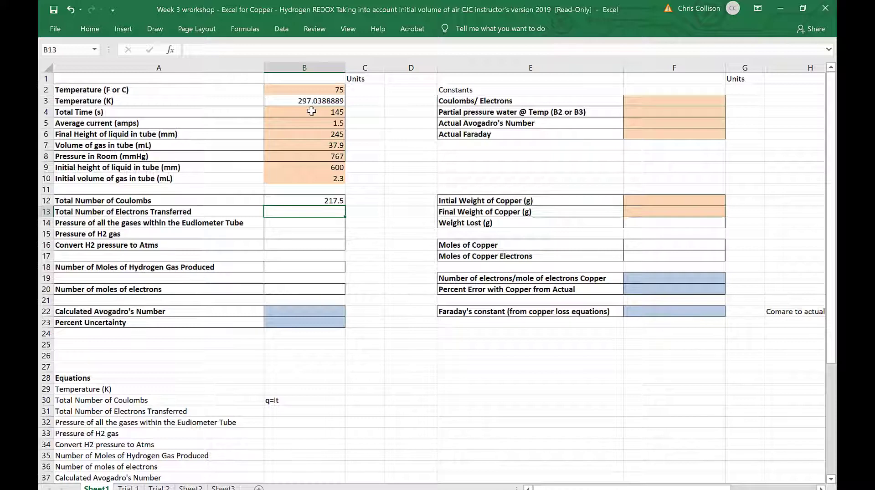
{"action": "type", "text": "="}
{"action": "left_click", "coordinate": [316, 201]}
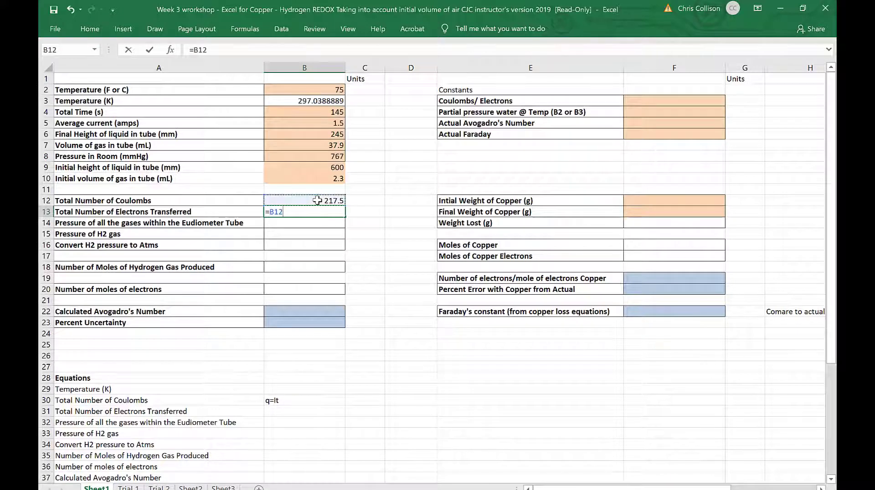
{"action": "type", "text": "/"}
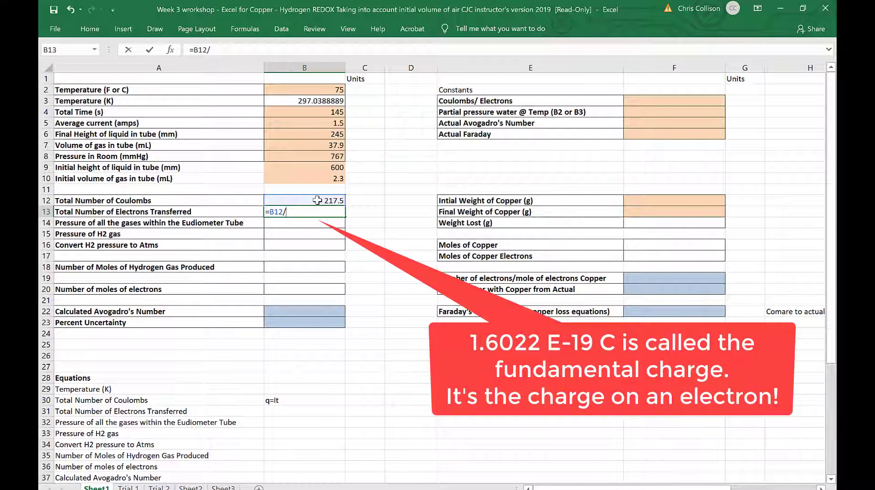
{"action": "type", "text": "1.6022E"}
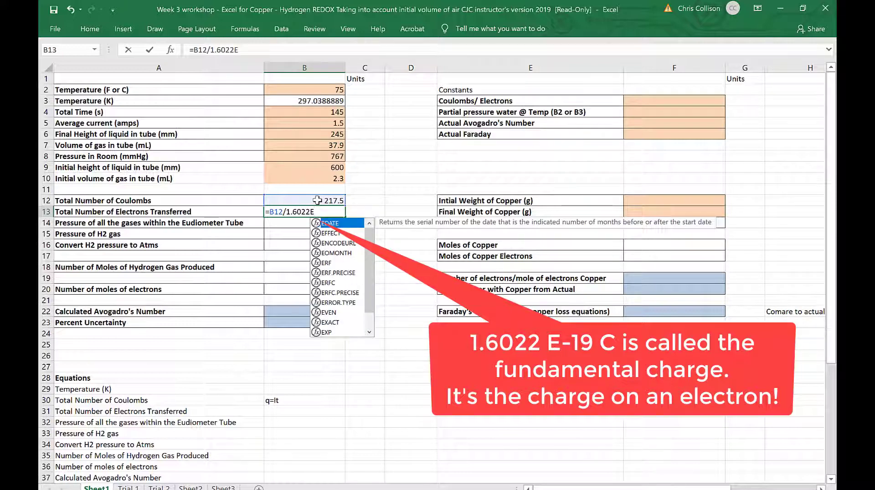
{"action": "type", "text": "-19"}
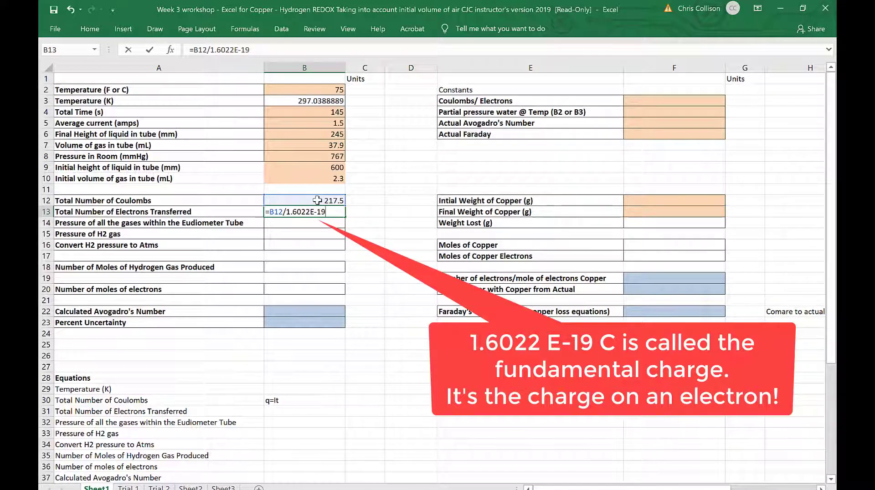
{"action": "key", "text": "Return"}
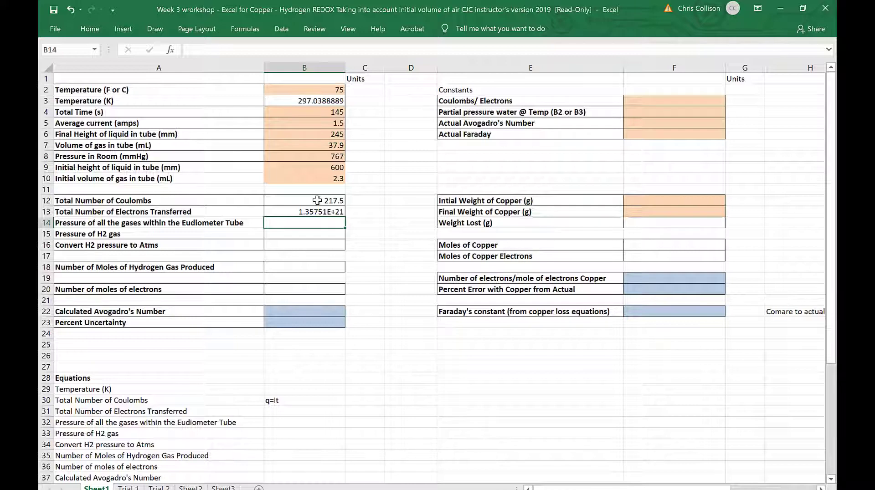
Insert four rows of blank cells at A14:B17, shifting the existing cells down
{"action": "left_click_drag", "start_coordinate": [155, 223], "coordinate": [304, 256]}
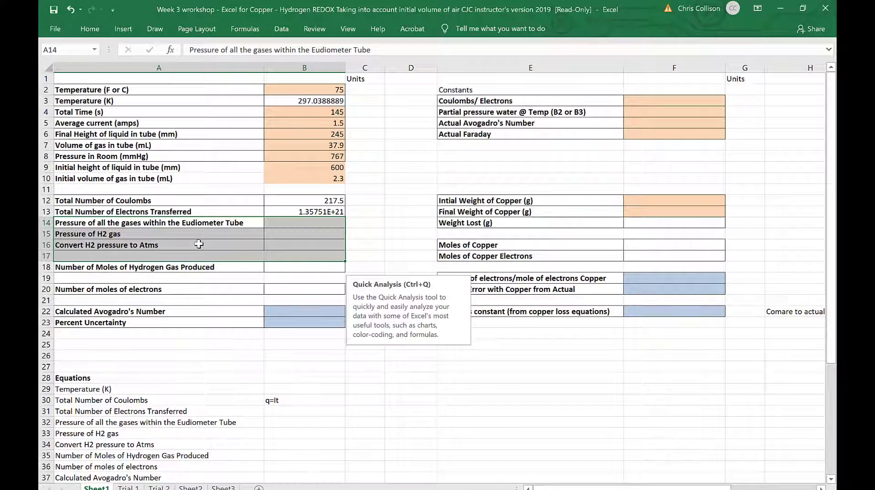
{"action": "right_click", "coordinate": [199, 245]}
{"action": "left_click", "coordinate": [240, 327]}
{"action": "left_click", "coordinate": [205, 313]}
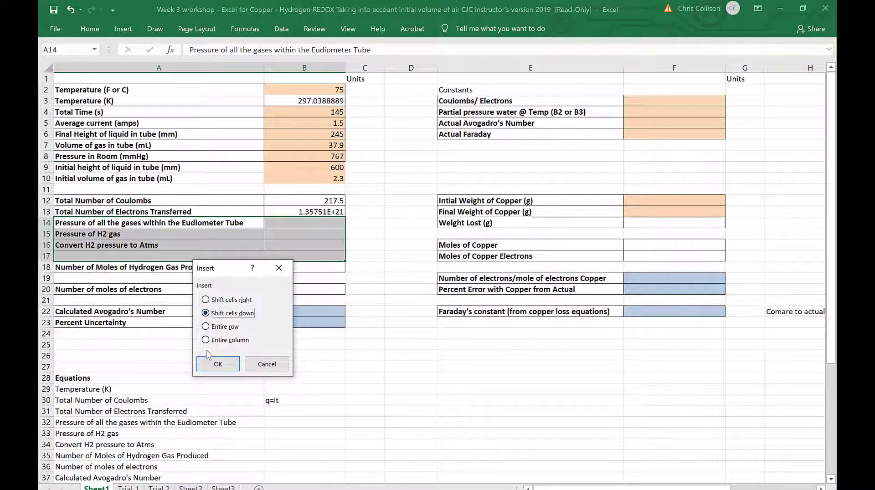
{"action": "left_click", "coordinate": [213, 364]}
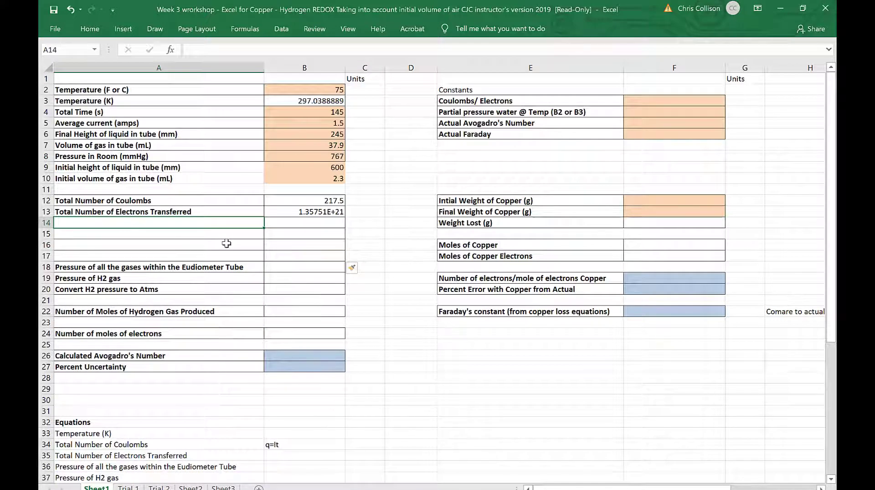
Label A14:A17 "Pressure of all gases in tube initially", "Pressure of "air" in tube", "convert air pressure to atm" and "Number of moles of air"
{"action": "type", "text": "Pr"}
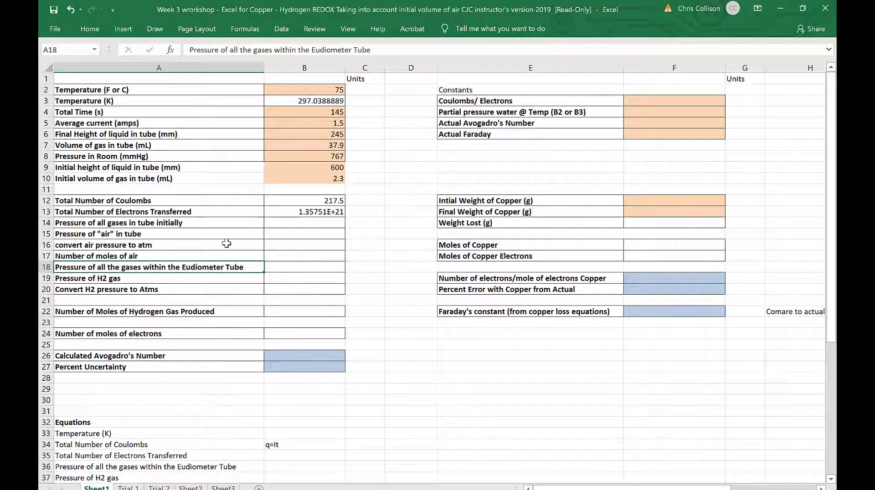
{"action": "key", "text": "Up"}
{"action": "key", "text": "Up"}
{"action": "key", "text": "Up"}
{"action": "key", "text": "Up"}
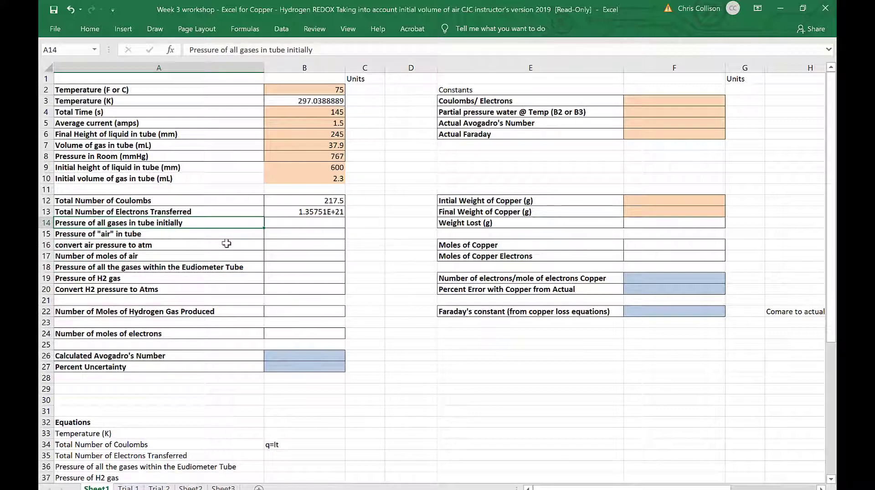
{"action": "key", "text": "Down"}
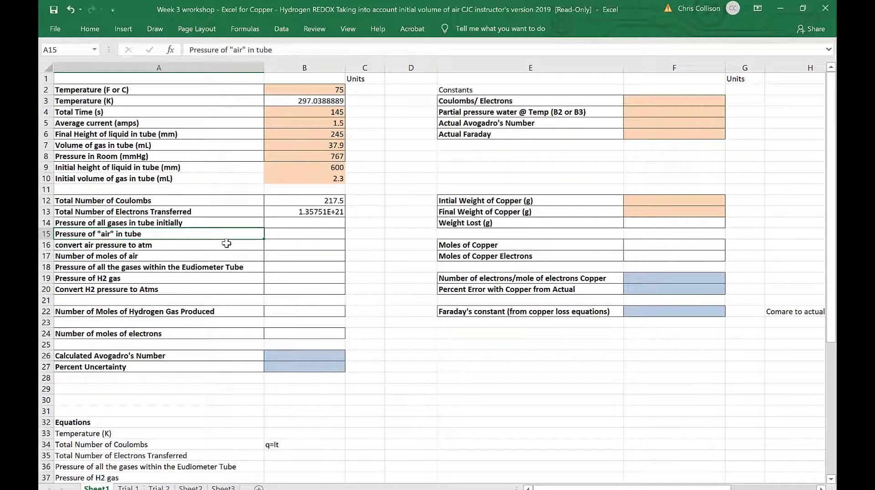
{"action": "key", "text": "Down"}
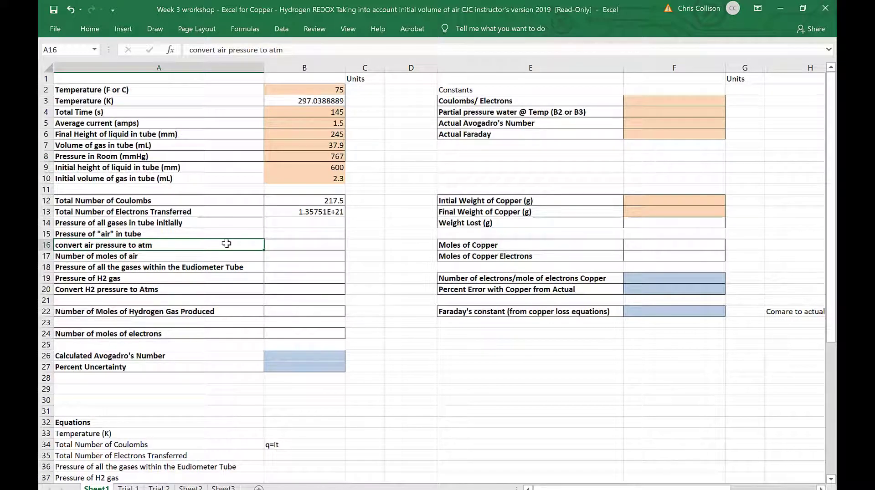
{"action": "key", "text": "Down"}
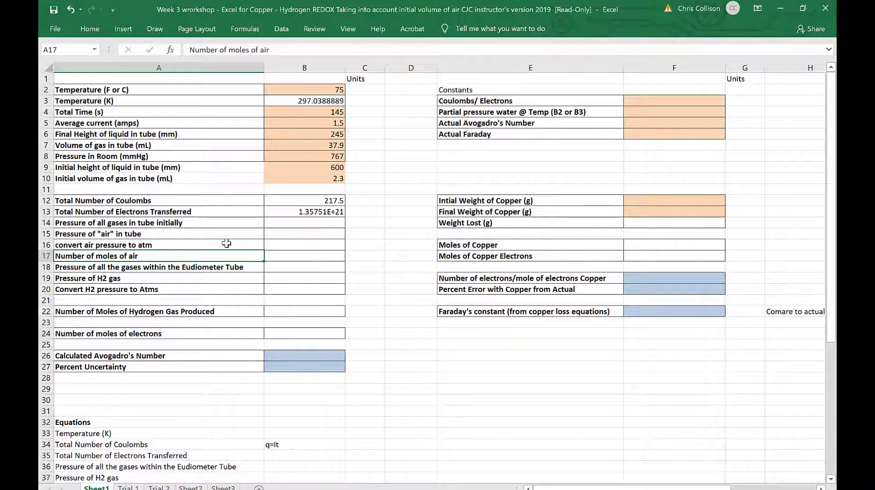
{"action": "key", "text": "Up"}
{"action": "key", "text": "Up"}
{"action": "key", "text": "Up"}
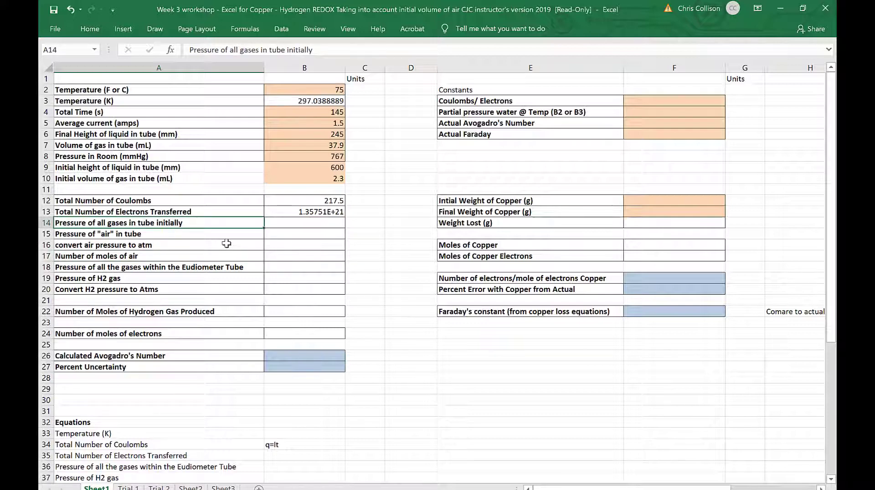
{"action": "key", "text": "Right"}
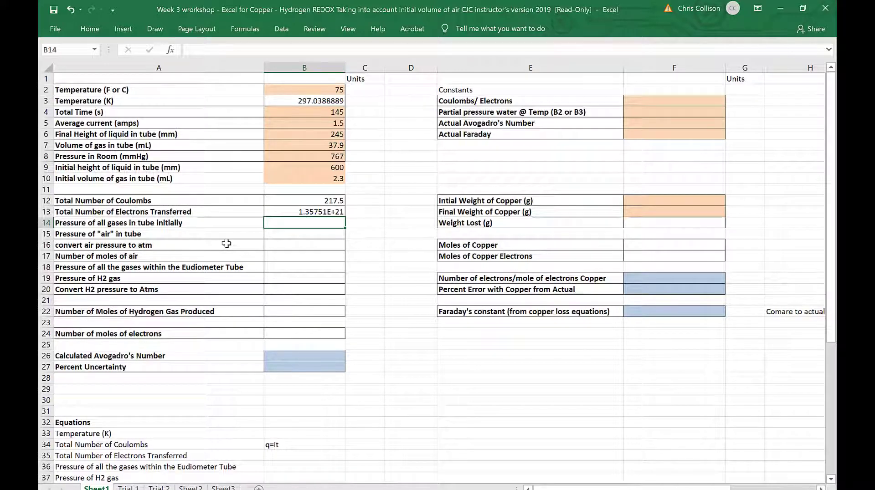
Sketch an inverted eudiometer tube in black ink below the copper tables, with a liquid level line near its closed end
{"action": "left_click", "coordinate": [154, 29]}
{"action": "left_click", "coordinate": [177, 55]}
{"action": "left_click_drag", "start_coordinate": [507, 462], "coordinate": [534, 461]}
{"action": "left_click_drag", "start_coordinate": [510, 384], "coordinate": [533, 384]}
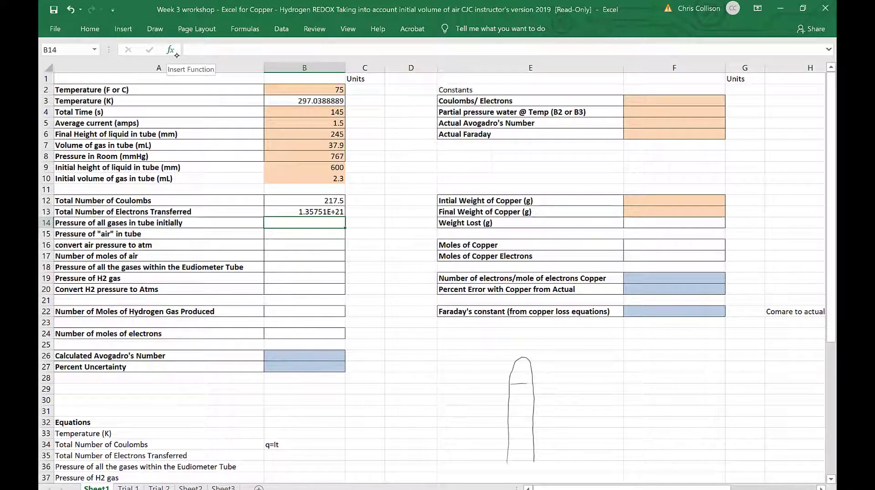
Draw the liquid bath around the tube with a water surface line, two side walls and small wave marks in the bath and tube
{"action": "left_click_drag", "start_coordinate": [472, 447], "coordinate": [629, 442]}
{"action": "left_click_drag", "start_coordinate": [474, 423], "coordinate": [475, 474]}
{"action": "left_click_drag", "start_coordinate": [629, 425], "coordinate": [631, 474]}
{"action": "mouse_move", "coordinate": [583, 472]}
{"action": "left_mouse_down"}
{"action": "mouse_move", "coordinate": [595, 470]}
{"action": "mouse_move", "coordinate": [559, 461]}
{"action": "mouse_move", "coordinate": [612, 461]}
{"action": "left_mouse_up"}
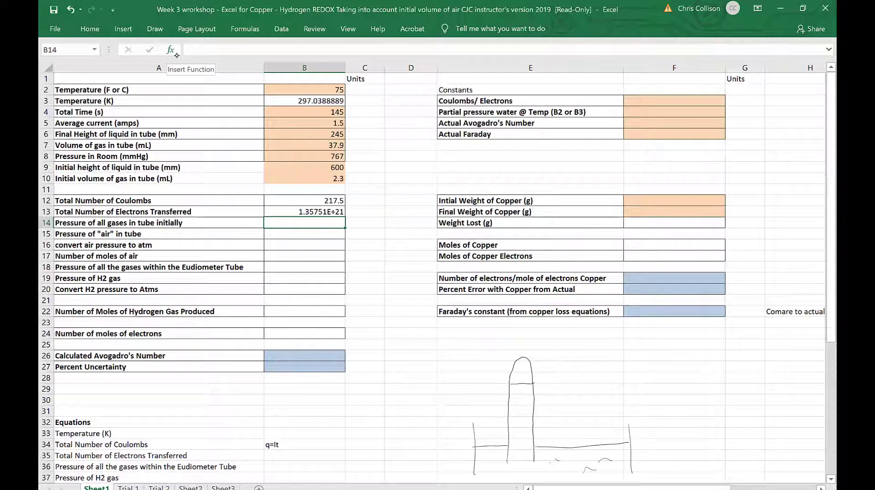
{"action": "left_click_drag", "start_coordinate": [486, 461], "coordinate": [497, 459]}
{"action": "mouse_move", "coordinate": [520, 408]}
{"action": "left_mouse_down"}
{"action": "mouse_move", "coordinate": [526, 404]}
{"action": "mouse_move", "coordinate": [527, 448]}
{"action": "left_mouse_up"}
Mark the liquid column's height with a double-headed arrow and label the gas space atop the tube "air" with a pointer
{"action": "mouse_move", "coordinate": [551, 385]}
{"action": "left_mouse_down"}
{"action": "mouse_move", "coordinate": [552, 446]}
{"action": "mouse_move", "coordinate": [557, 439]}
{"action": "left_mouse_up"}
{"action": "mouse_move", "coordinate": [552, 386]}
{"action": "left_mouse_down"}
{"action": "mouse_move", "coordinate": [547, 393]}
{"action": "mouse_move", "coordinate": [558, 390]}
{"action": "left_mouse_up"}
{"action": "mouse_move", "coordinate": [548, 339]}
{"action": "left_mouse_down"}
{"action": "mouse_move", "coordinate": [524, 374]}
{"action": "mouse_move", "coordinate": [531, 374]}
{"action": "left_mouse_up"}
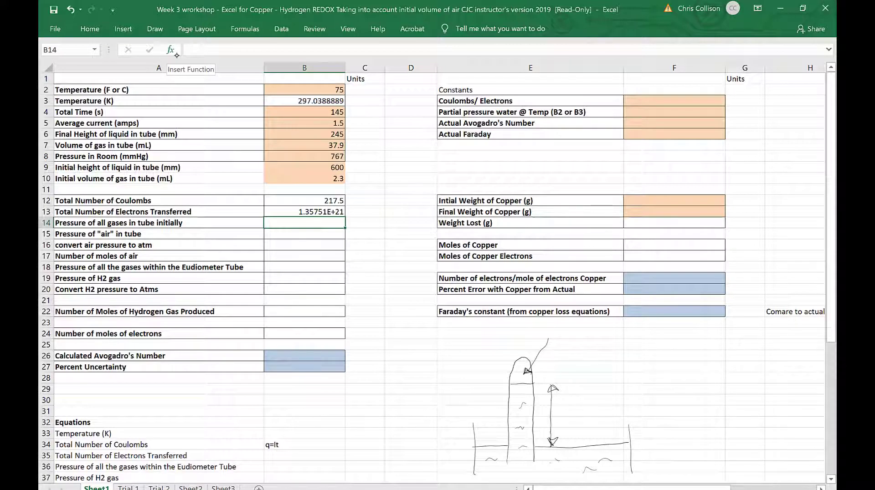
{"action": "mouse_move", "coordinate": [562, 337]}
{"action": "left_mouse_down"}
{"action": "mouse_move", "coordinate": [555, 345]}
{"action": "mouse_move", "coordinate": [568, 347]}
{"action": "left_mouse_up"}
{"action": "left_click_drag", "start_coordinate": [573, 347], "coordinate": [581, 334]}
{"action": "left_click", "coordinate": [568, 329]}
Draw a red electrode wire at the tube's open end and three blue gas bubbles rising above it
{"action": "left_click_drag", "start_coordinate": [520, 448], "coordinate": [529, 471]}
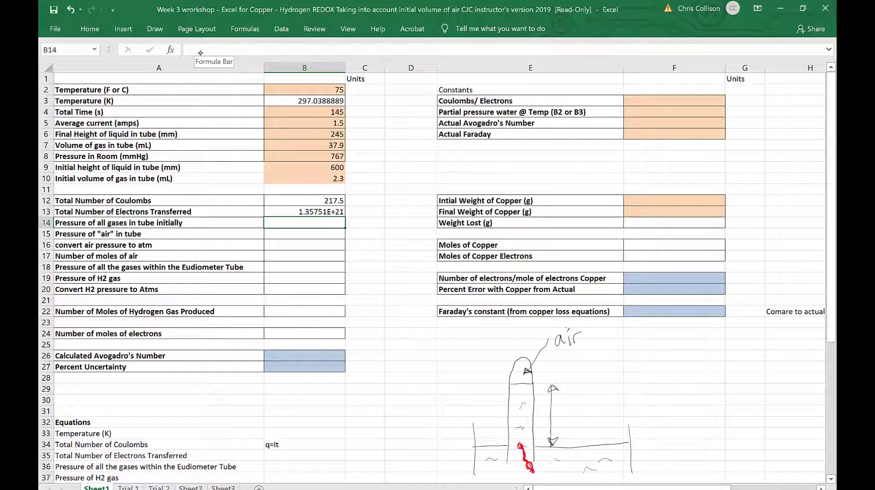
{"action": "left_click", "coordinate": [155, 29]}
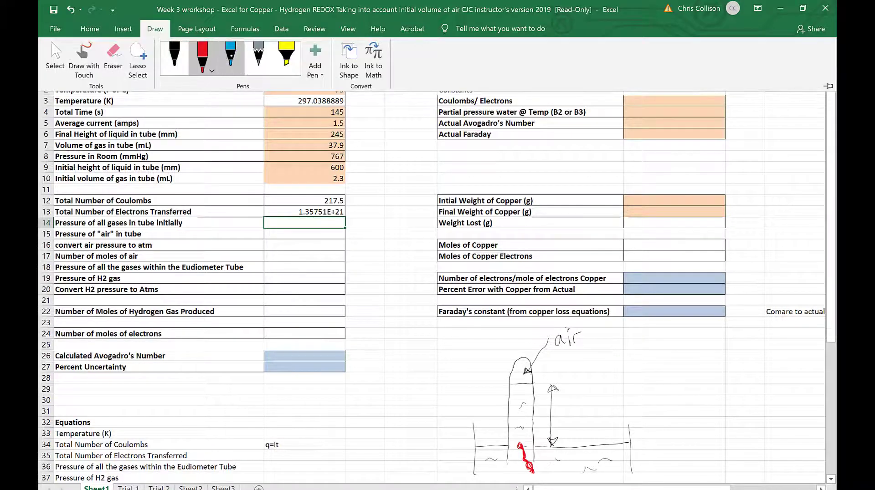
{"action": "left_click", "coordinate": [230, 57]}
{"action": "left_click_drag", "start_coordinate": [520, 426], "coordinate": [527, 393]}
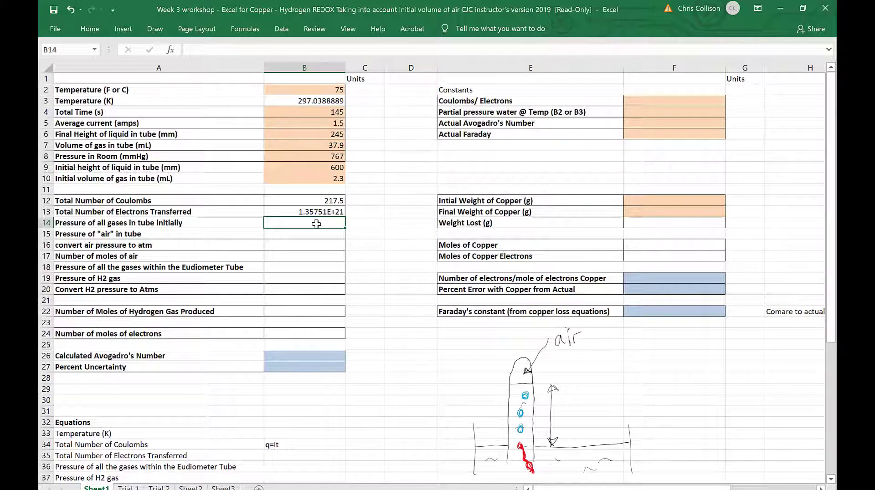
Calculate the initial pressure of all gases in B14 as room pressure minus initial liquid height, =B8-B9
{"action": "type", "text": "="}
{"action": "left_click", "coordinate": [301, 155]}
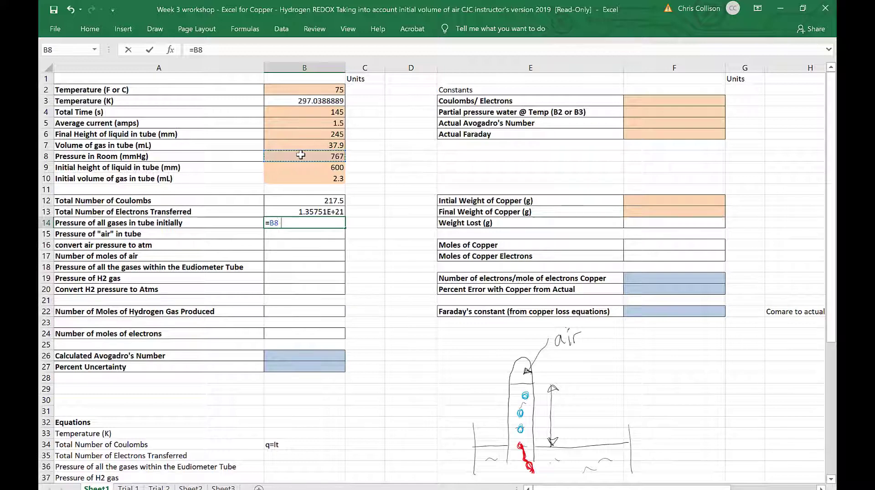
{"action": "type", "text": "-b9"}
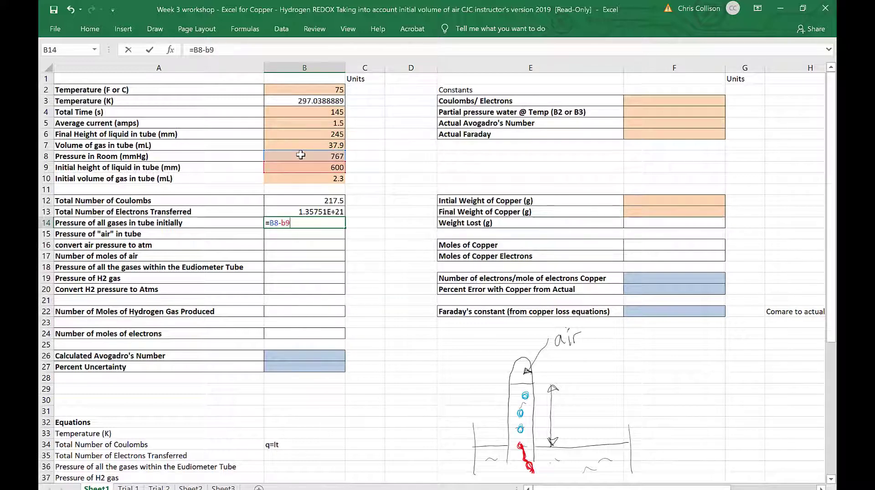
{"action": "left_click", "coordinate": [174, 54]}
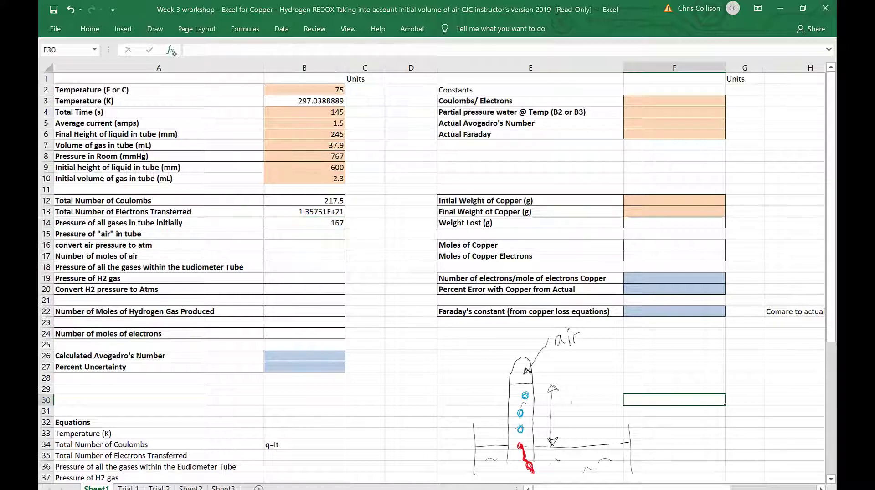
Label the sketch's height arrow "600 mm" and correct B14 for mercury density with the formula =B8-B9*1/13.546
{"action": "mouse_move", "coordinate": [573, 403]}
{"action": "left_mouse_down"}
{"action": "mouse_move", "coordinate": [571, 422]}
{"action": "mouse_move", "coordinate": [586, 400]}
{"action": "mouse_move", "coordinate": [592, 410]}
{"action": "mouse_move", "coordinate": [595, 396]}
{"action": "mouse_move", "coordinate": [618, 397]}
{"action": "left_mouse_up"}
{"action": "left_click_drag", "start_coordinate": [618, 393], "coordinate": [629, 388]}
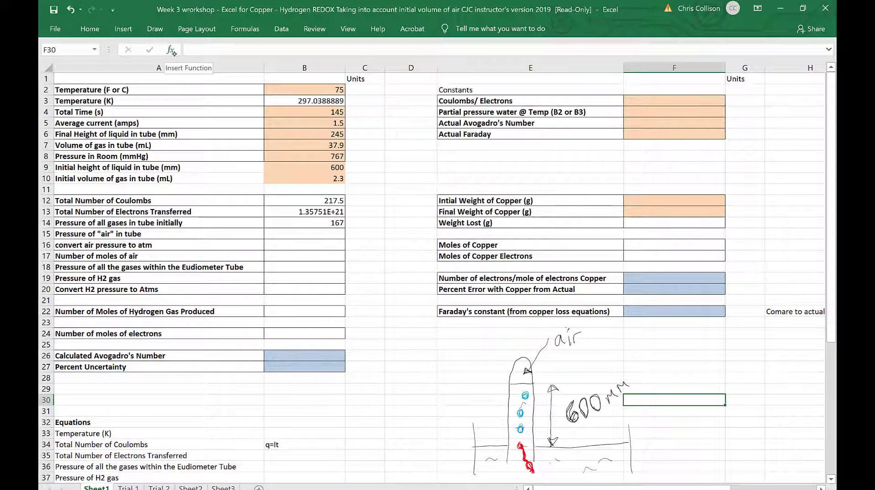
{"action": "left_click", "coordinate": [305, 223]}
{"action": "left_click", "coordinate": [229, 51]}
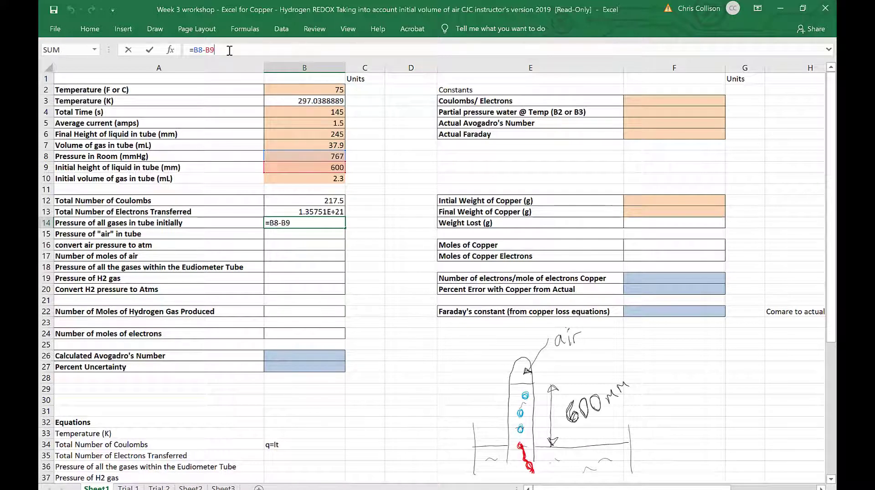
{"action": "type", "text": "*1/13.546"}
{"action": "key", "text": "Return"}
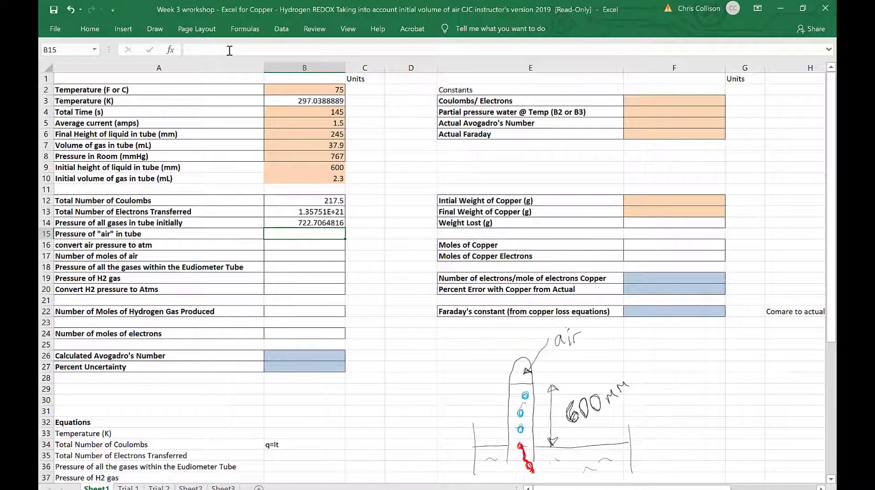
Handwrite the notes "24°C" and "22.4 mmHg" beside the tube sketch
{"action": "mouse_move", "coordinate": [669, 367]}
{"action": "left_mouse_down"}
{"action": "mouse_move", "coordinate": [668, 383]}
{"action": "mouse_move", "coordinate": [689, 375]}
{"action": "left_mouse_up"}
{"action": "mouse_move", "coordinate": [685, 369]}
{"action": "left_mouse_down"}
{"action": "mouse_move", "coordinate": [685, 386]}
{"action": "mouse_move", "coordinate": [692, 362]}
{"action": "mouse_move", "coordinate": [710, 386]}
{"action": "left_mouse_up"}
{"action": "mouse_move", "coordinate": [689, 409]}
{"action": "left_mouse_down"}
{"action": "mouse_move", "coordinate": [698, 424]}
{"action": "mouse_move", "coordinate": [774, 424]}
{"action": "left_mouse_up"}
{"action": "mouse_move", "coordinate": [767, 416]}
{"action": "left_mouse_down"}
{"action": "mouse_move", "coordinate": [776, 410]}
{"action": "mouse_move", "coordinate": [777, 433]}
{"action": "left_mouse_up"}
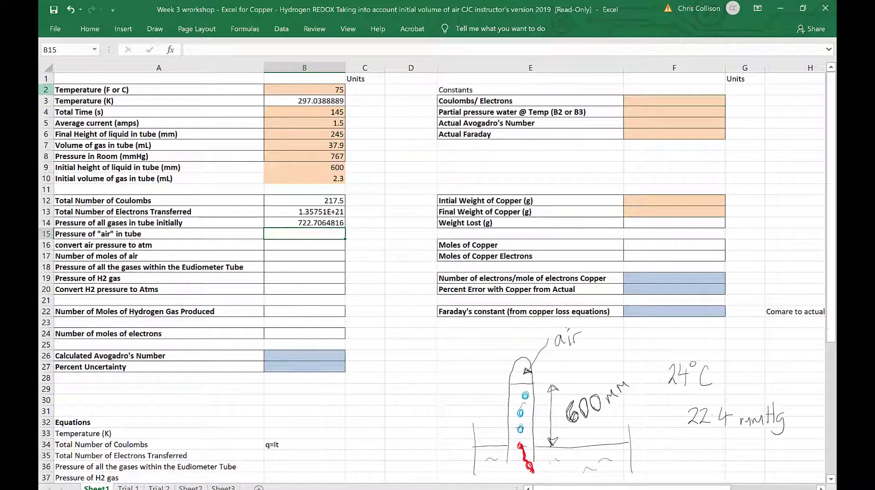
Calculate the pressure of "air" in the tube in B15 by subtracting water vapor pressure, =B14-22.4
{"action": "type", "text": "="}
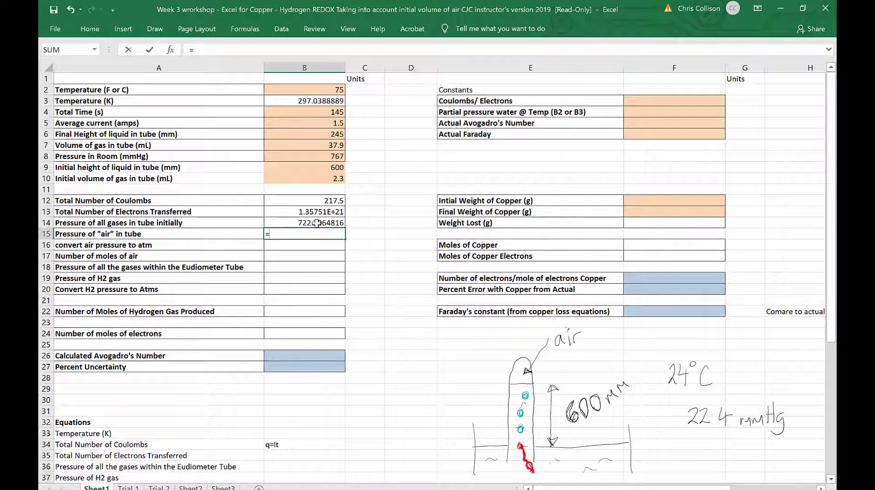
{"action": "left_click", "coordinate": [316, 223]}
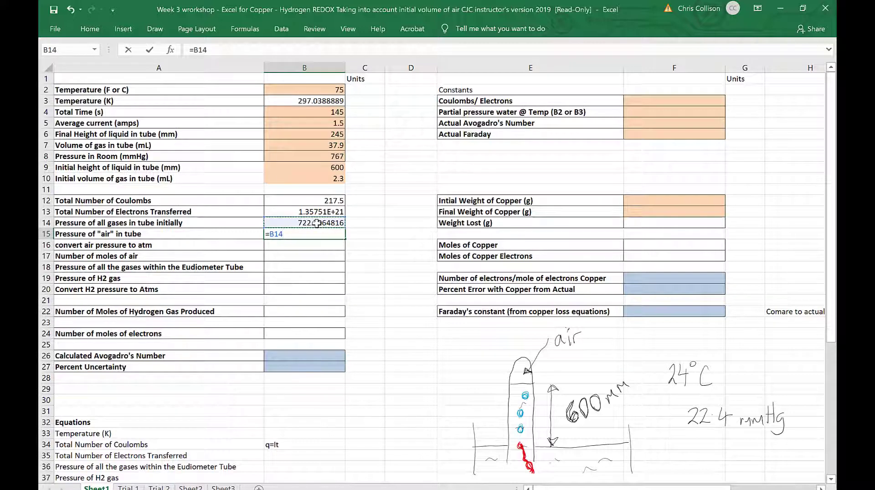
{"action": "type", "text": "-22.4"}
{"action": "key", "text": "Return"}
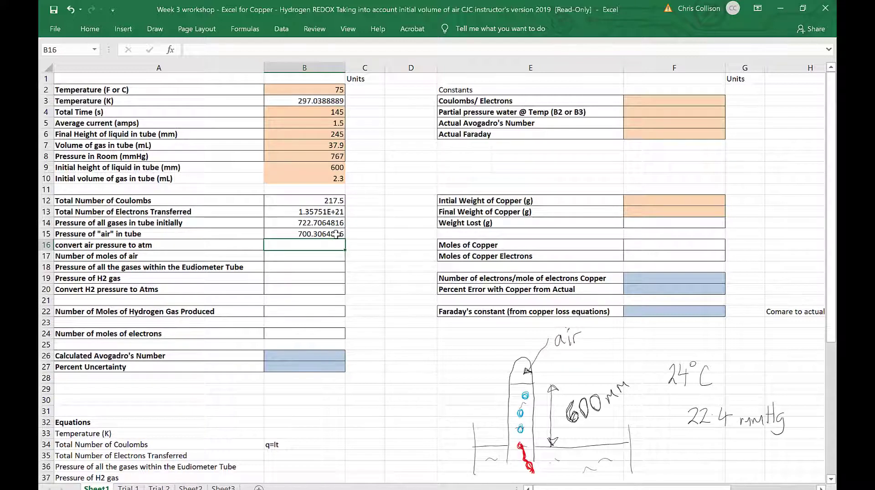
Convert the air pressure to atmospheres in B16 with the formula =B15/760
{"action": "type", "text": "=b15"}
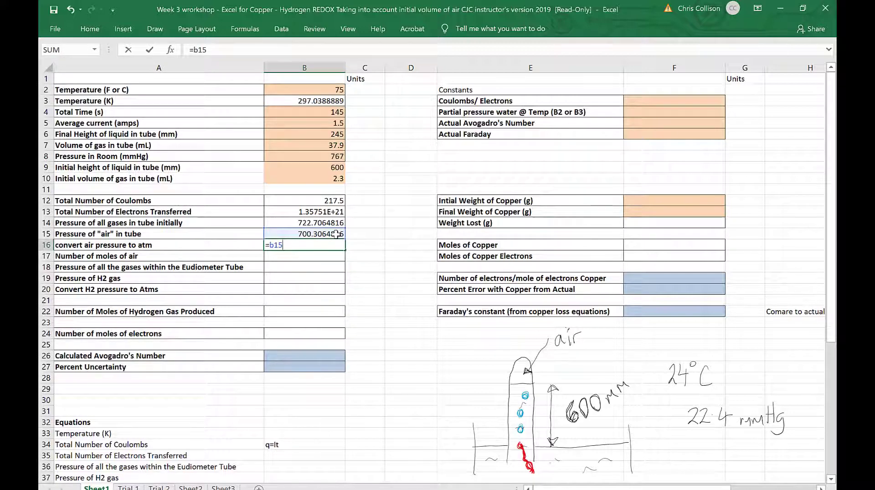
{"action": "type", "text": "/760"}
{"action": "key", "text": "Return"}
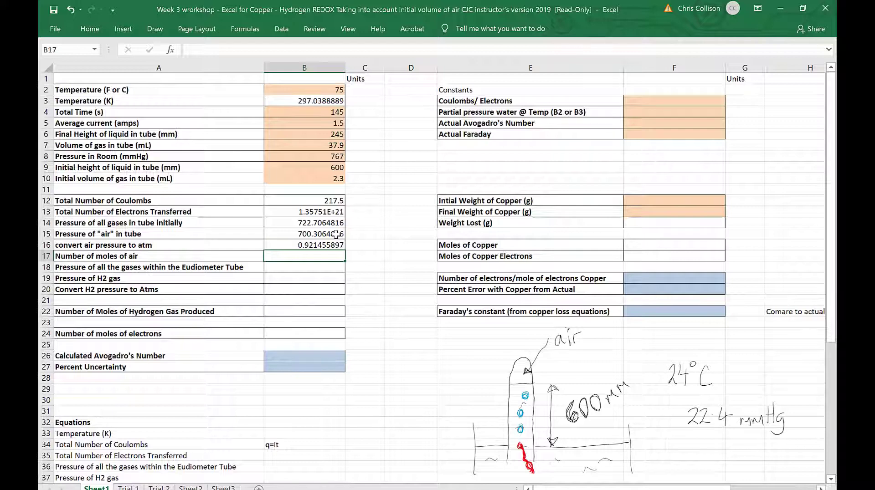
Calculate the number of moles of air in B17 with the ideal gas formula =B16*B10/(0.08206*B3)
{"action": "type", "text": "="}
{"action": "left_click", "coordinate": [295, 246]}
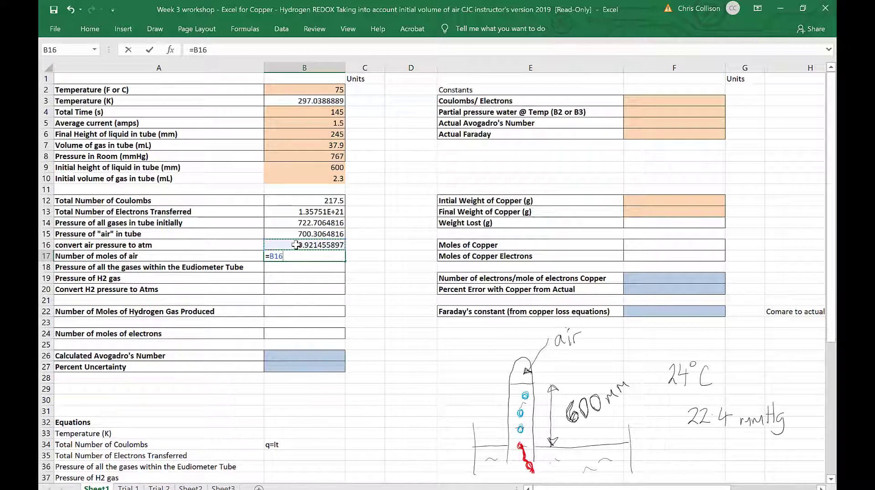
{"action": "type", "text": "*"}
{"action": "left_click", "coordinate": [303, 178]}
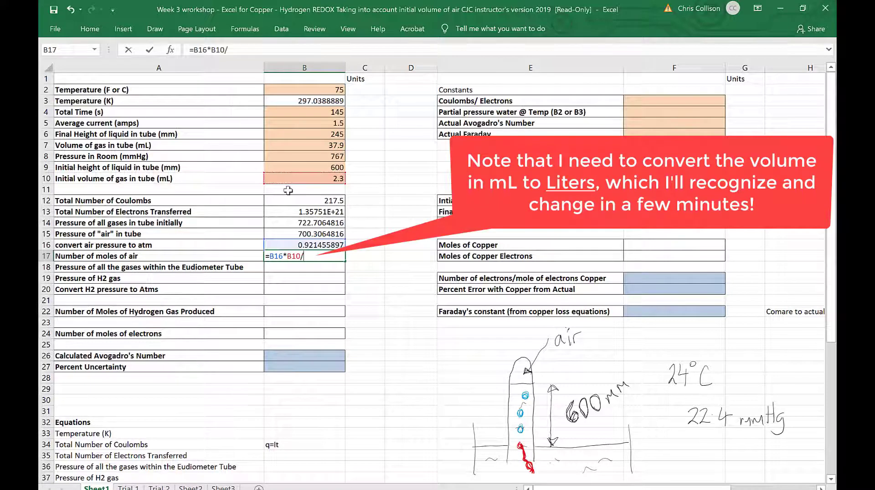
{"action": "type", "text": "/(0.08"}
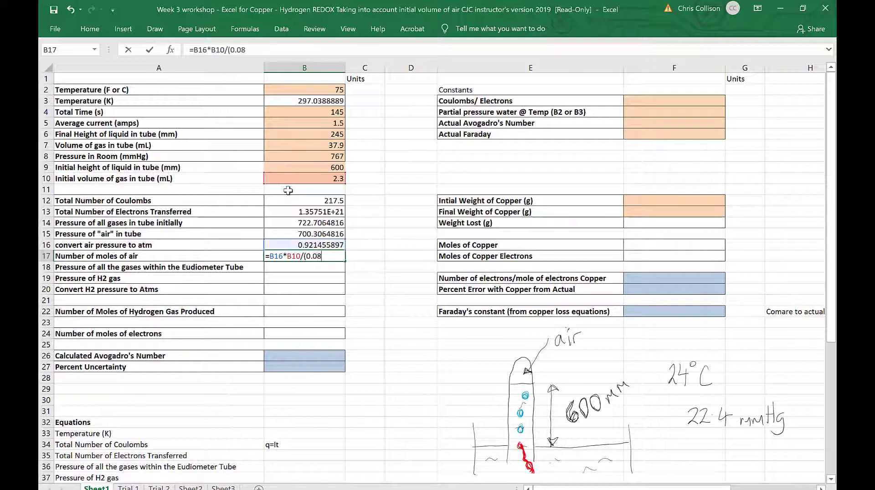
{"action": "type", "text": "206*"}
{"action": "left_click", "coordinate": [303, 100]}
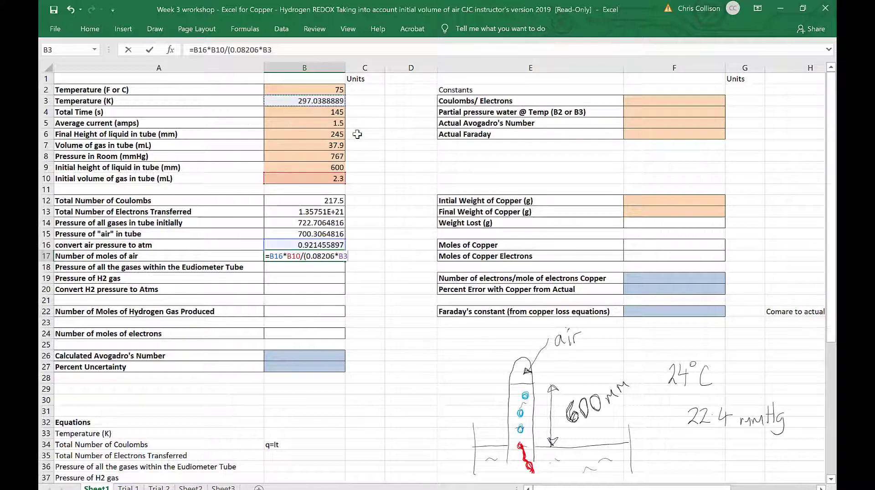
{"action": "type", "text": ")"}
{"action": "key", "text": "Return"}
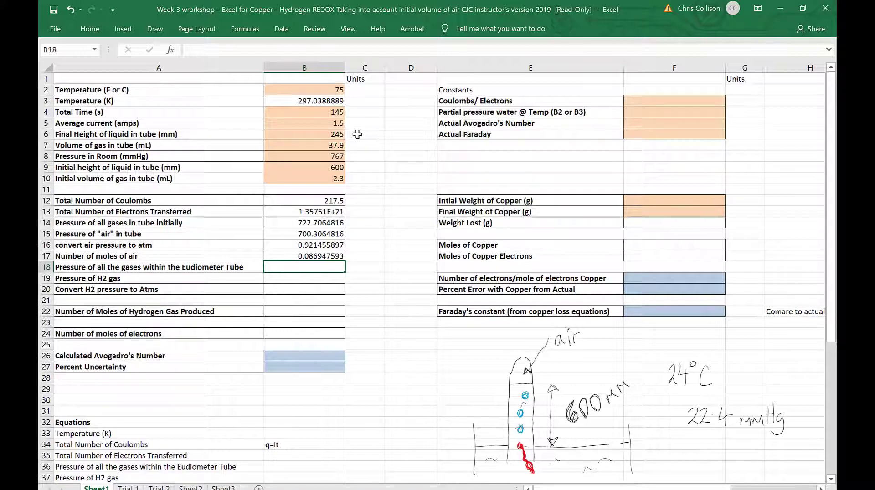
Calculate the pressure of all gases within the eudiometer tube in B18 with the formula =B8-B6*1/13.546
{"action": "left_click", "coordinate": [305, 156]}
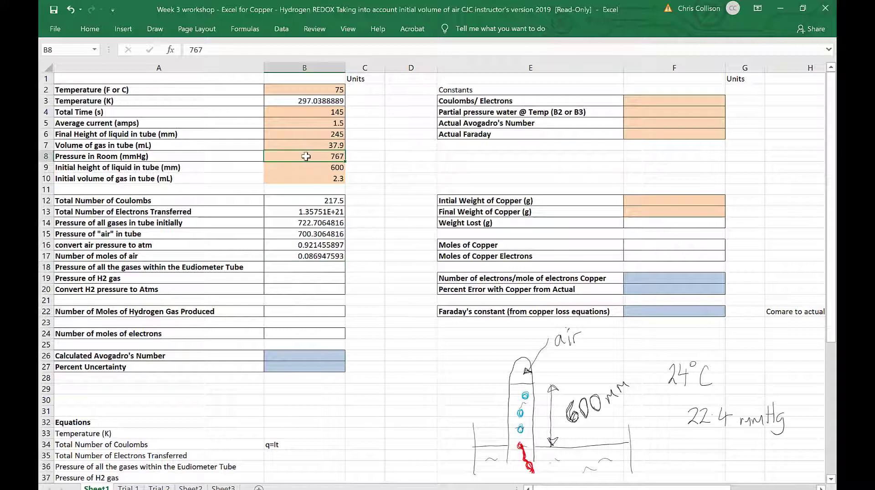
{"action": "left_click", "coordinate": [298, 266]}
{"action": "type", "text": "=b8-"}
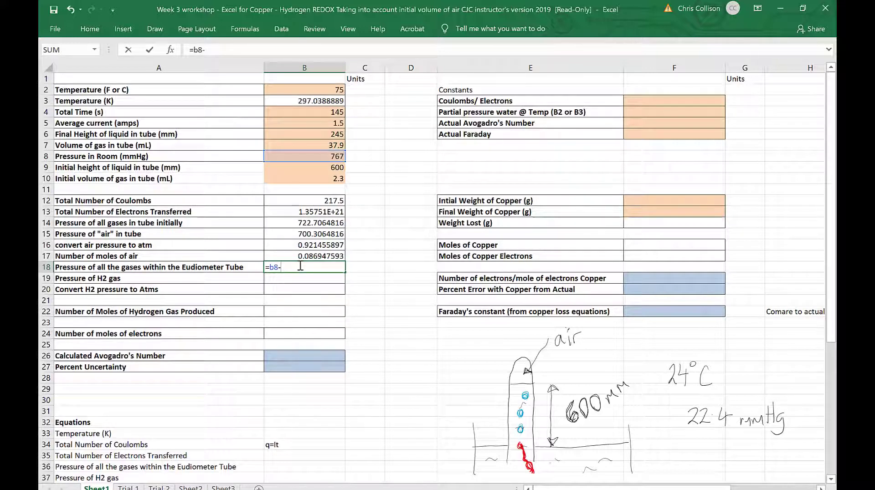
{"action": "type", "text": "b6"}
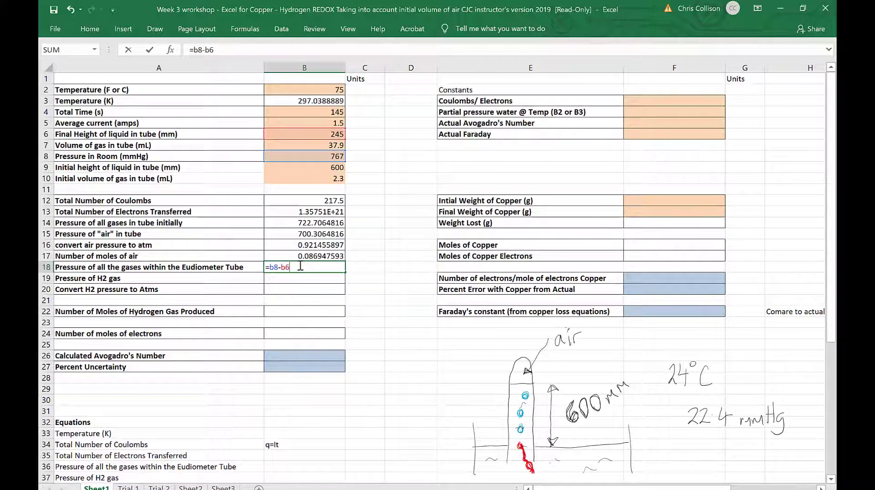
{"action": "type", "text": "*"}
{"action": "type", "text": "1/13"}
{"action": "type", "text": " 546"}
{"action": "key", "text": "Return"}
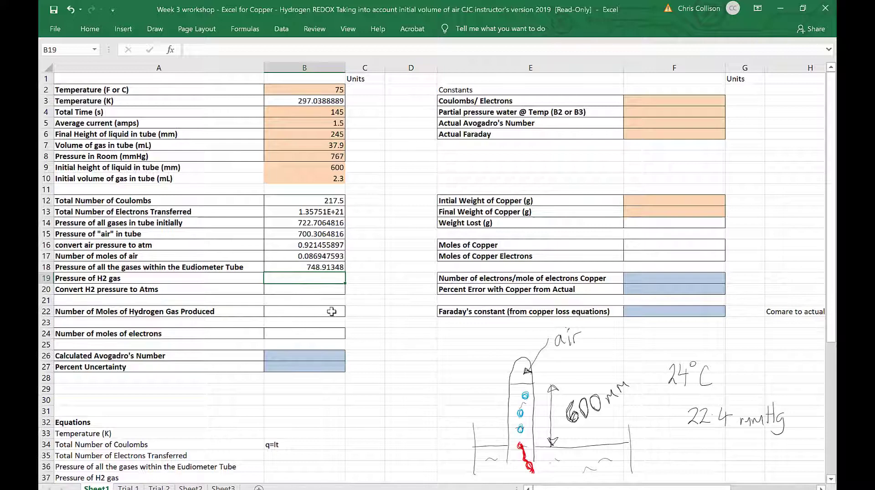
{"action": "type", "text": "=B18-"}
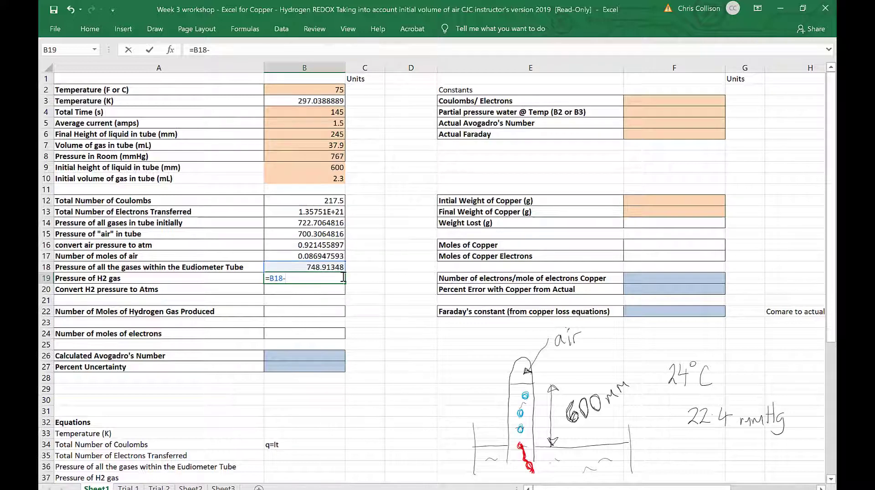
{"action": "type", "text": "22.4"}
{"action": "key", "text": "Escape"}
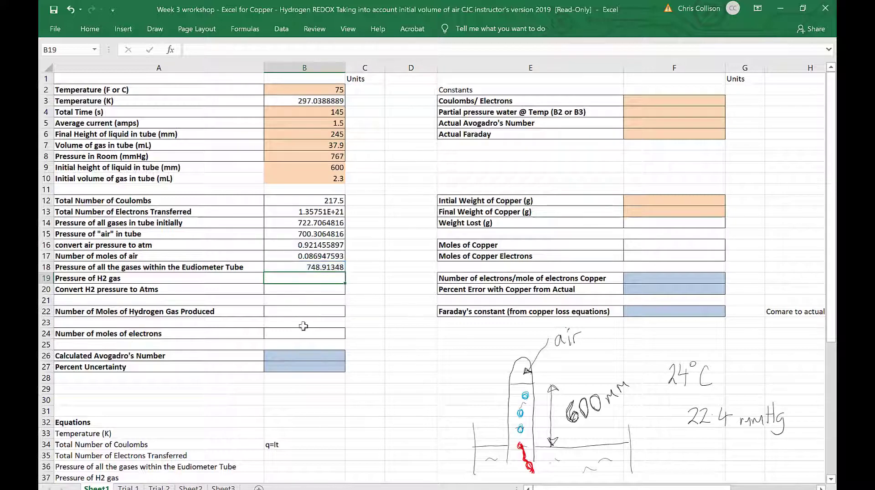
Rename the label in A19 to "Apparent Pressure of H2 gas"
{"action": "left_click", "coordinate": [106, 278]}
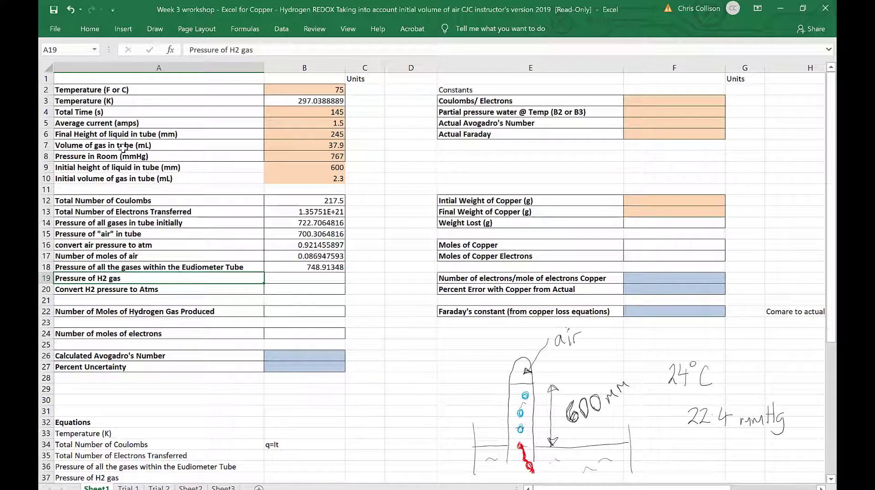
{"action": "left_click", "coordinate": [187, 50]}
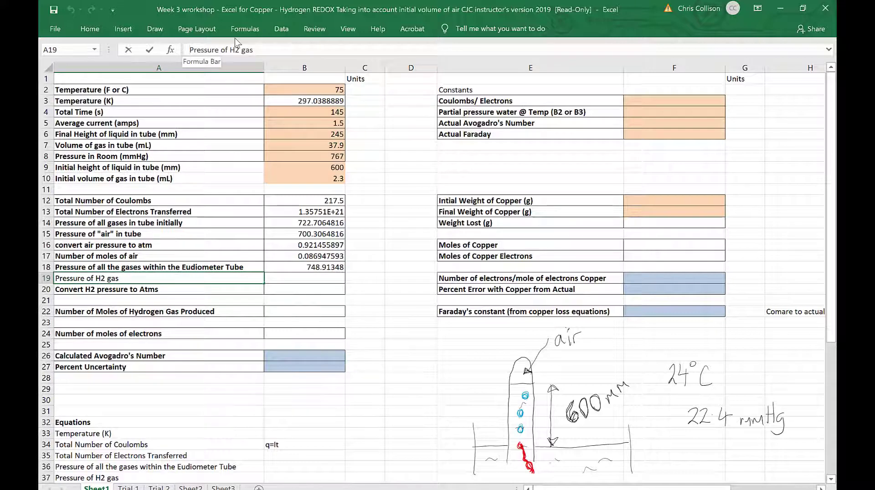
{"action": "type", "text": "Apparent"}
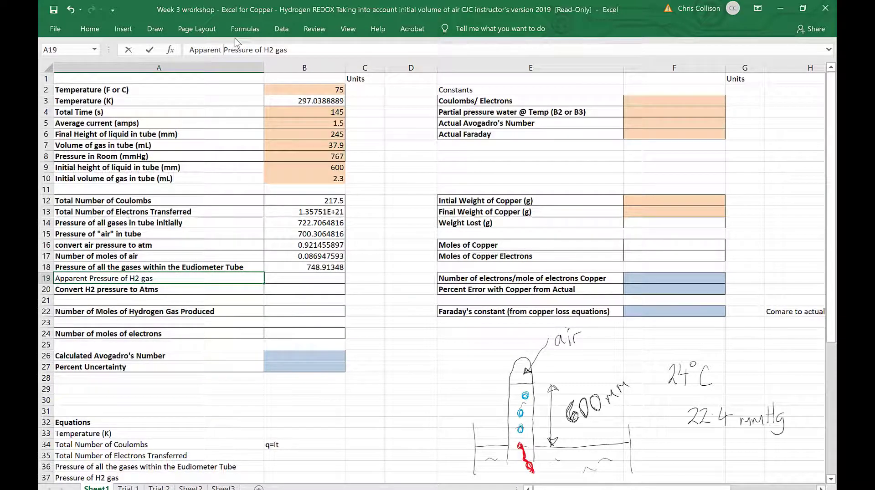
{"action": "key", "text": "Return"}
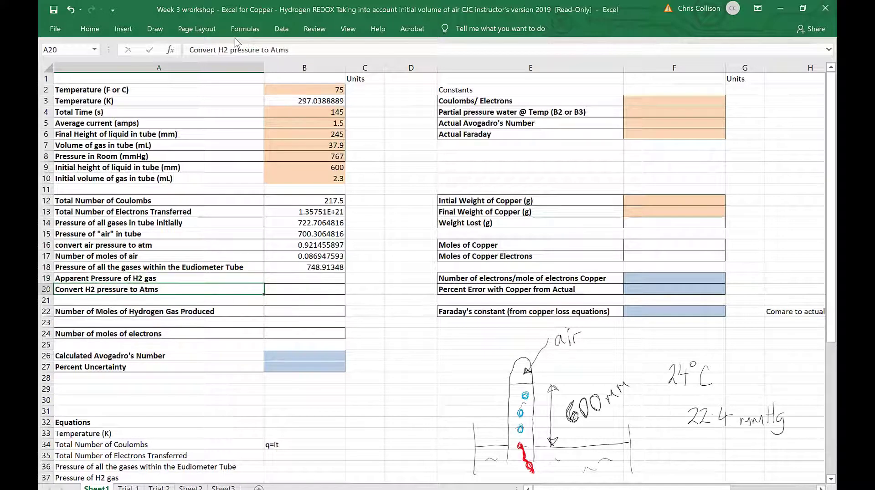
Correct the moles of air formula in B17 to use litres by dividing B10 by 1000, with parentheses around the division
{"action": "key", "text": "Up"}
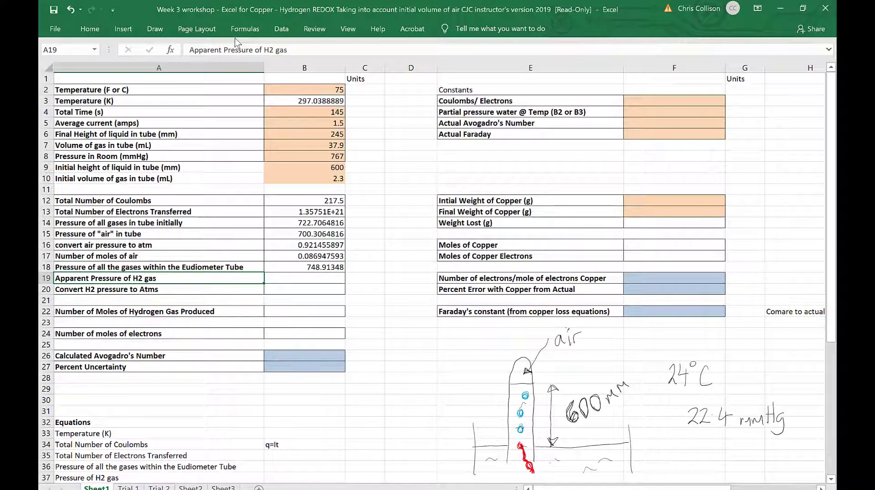
{"action": "key", "text": "Up"}
{"action": "key", "text": "Up"}
{"action": "key", "text": "Up"}
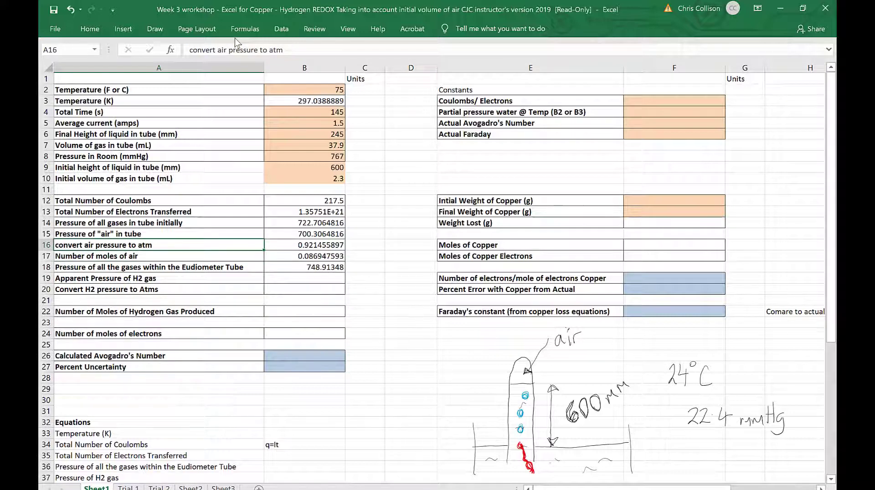
{"action": "key", "text": "Down"}
{"action": "key", "text": "Right"}
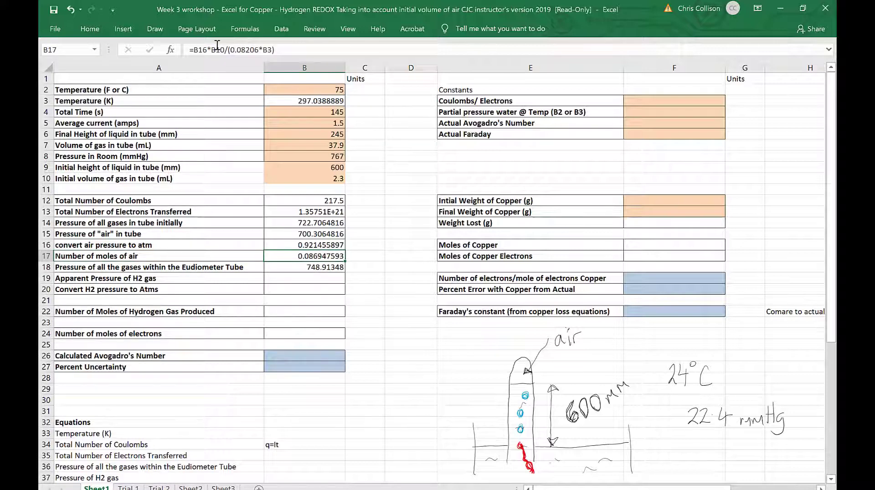
{"action": "left_click_drag", "start_coordinate": [212, 49], "coordinate": [225, 49]}
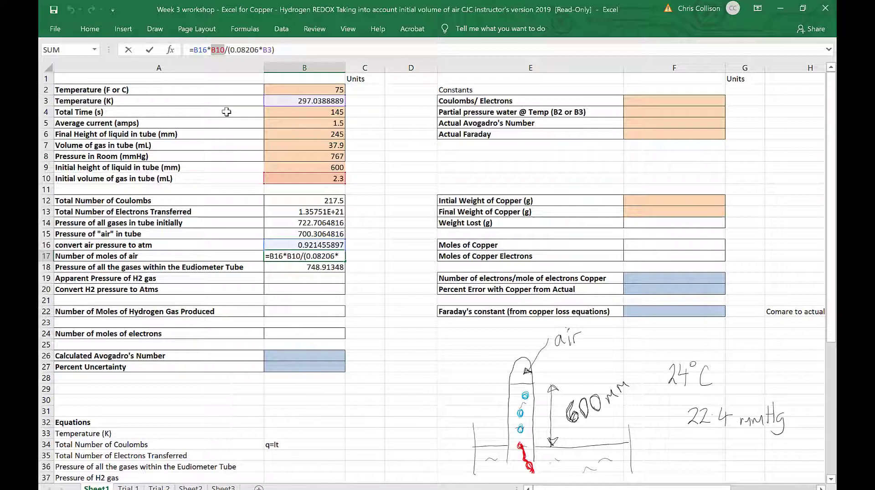
{"action": "left_click", "coordinate": [225, 49]}
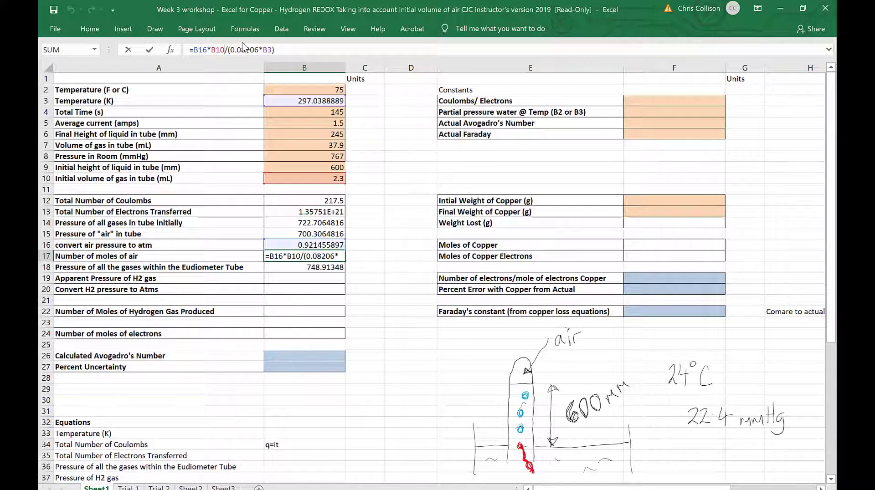
{"action": "type", "text": "/1"}
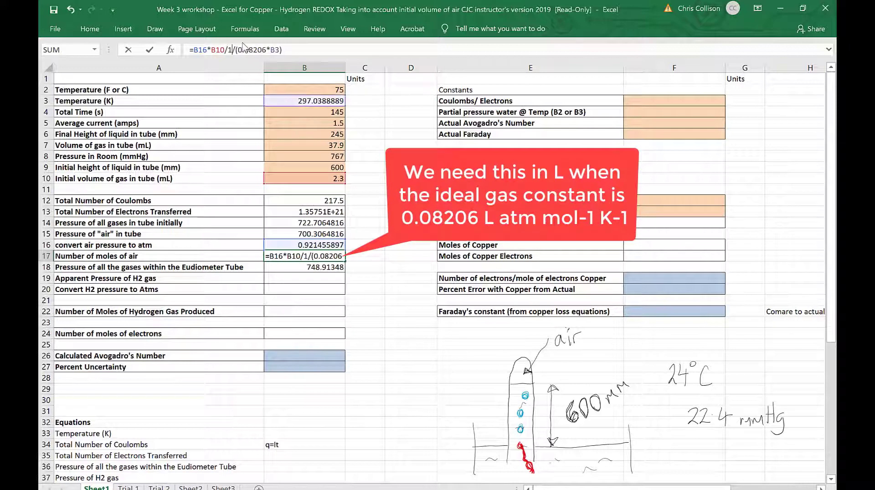
{"action": "type", "text": "000"}
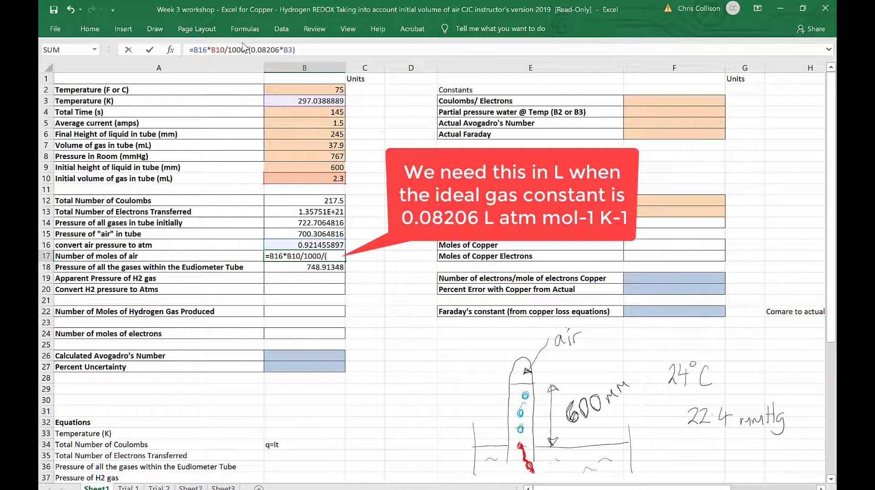
{"action": "type", "text": ")"}
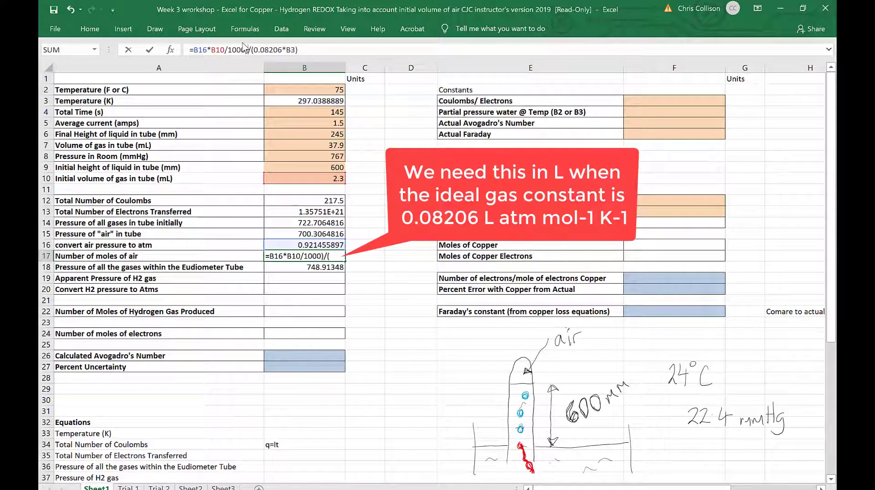
{"action": "left_click", "coordinate": [219, 47]}
{"action": "type", "text": "("}
{"action": "key", "text": "Return"}
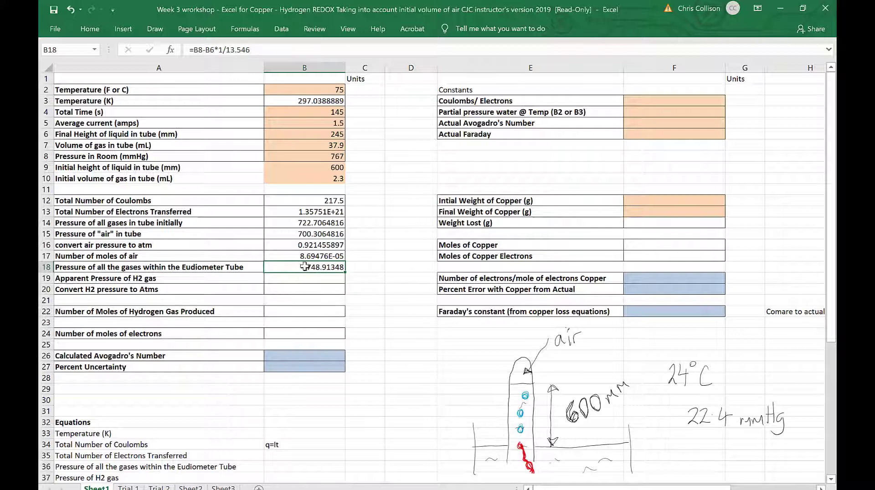
Calculate the apparent pressure of H2 gas in B19 with the formula =B18-22.4
{"action": "left_click", "coordinate": [300, 281]}
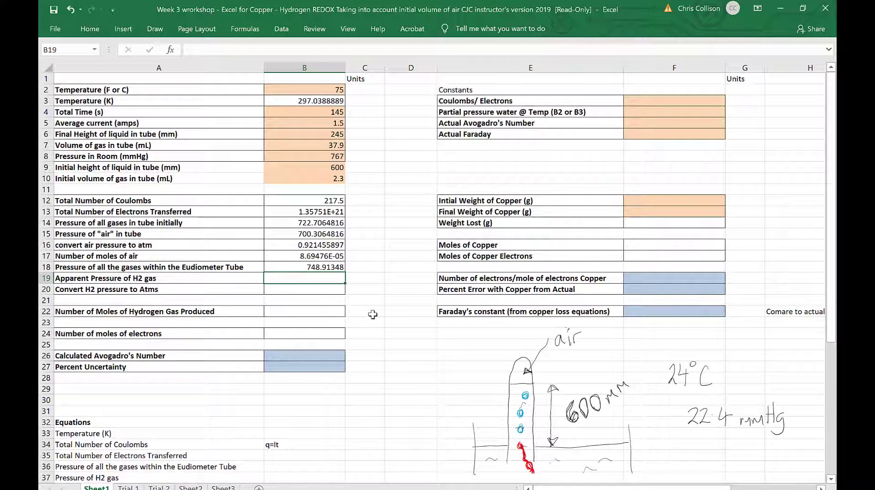
{"action": "type", "text": "="}
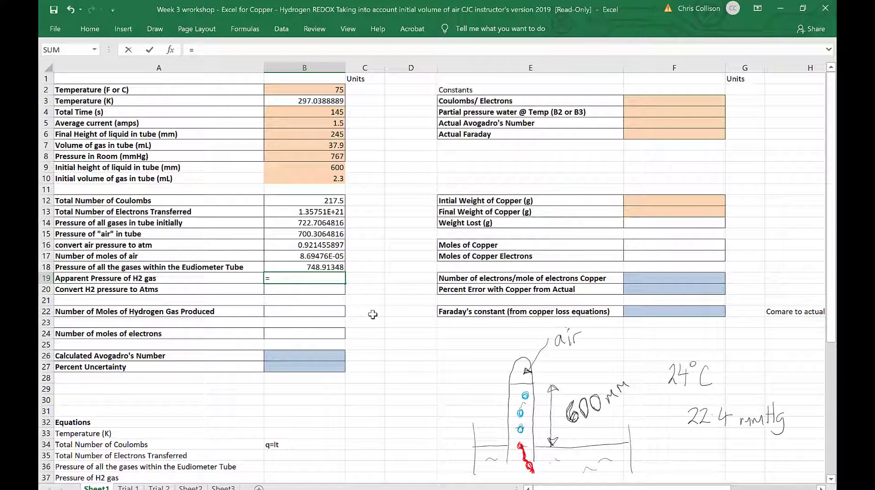
{"action": "left_click", "coordinate": [317, 267]}
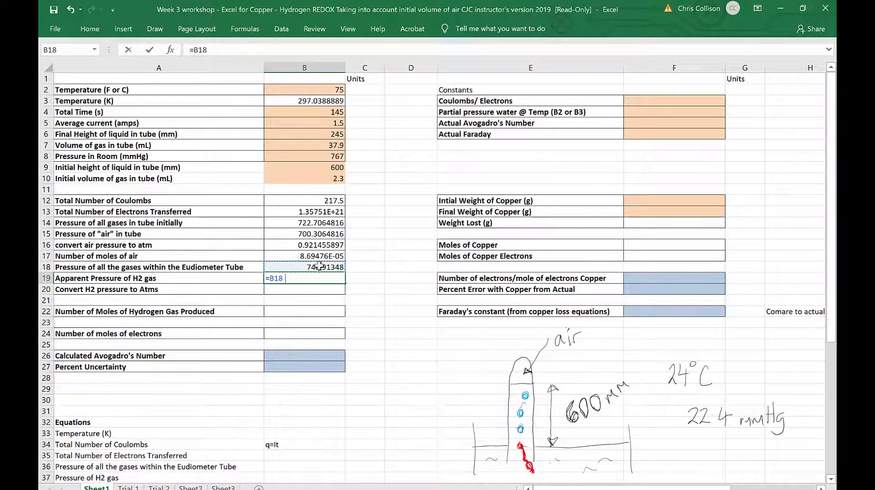
{"action": "type", "text": "-22.4"}
{"action": "key", "text": "Return"}
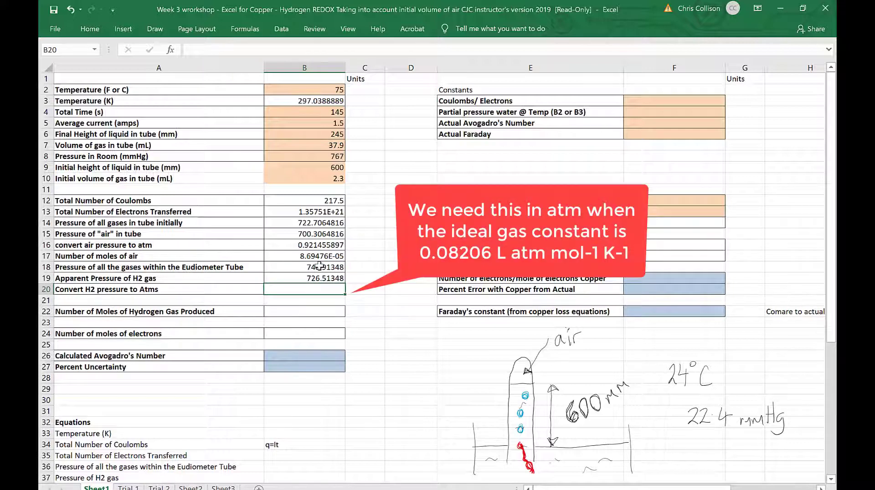
Rename the label in A20 to "Convert apparent H2 pressure to Atms"
{"action": "left_click", "coordinate": [83, 288]}
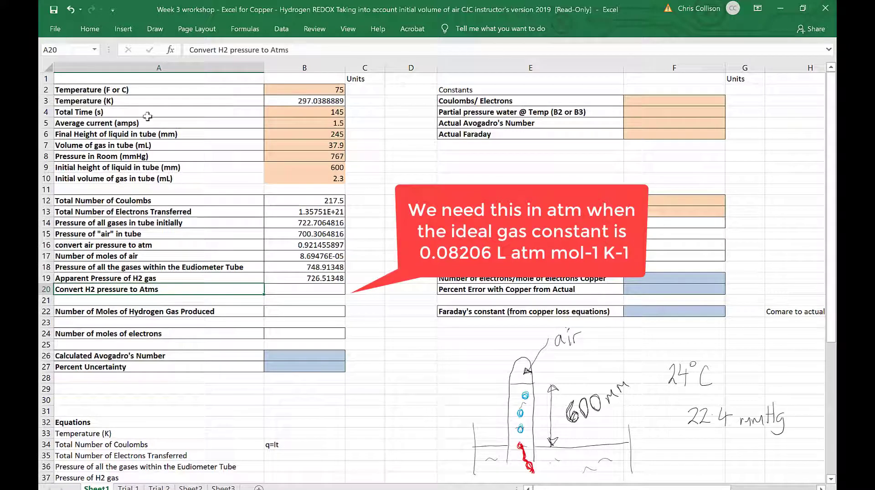
{"action": "left_click", "coordinate": [219, 51]}
{"action": "type", "text": "apparent"}
{"action": "key", "text": "Return"}
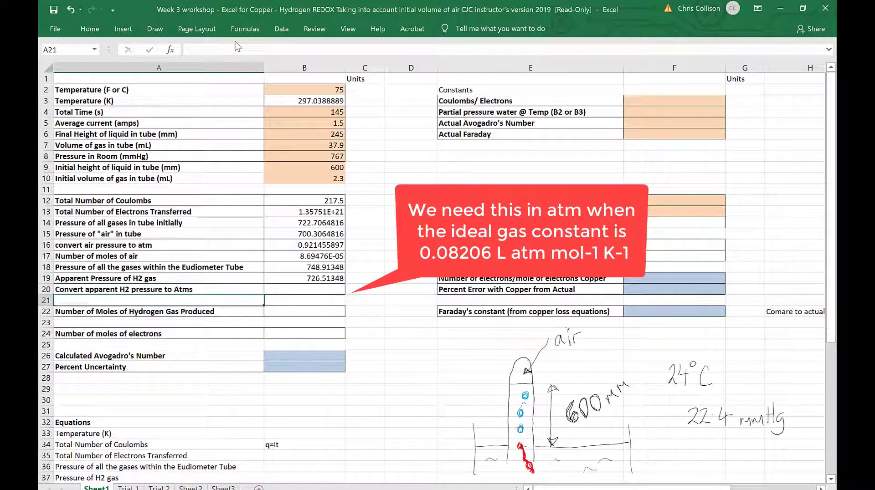
Convert the apparent H2 pressure to atmospheres in B20 with the formula =B19/760
{"action": "key", "text": "Up"}
{"action": "key", "text": "Right"}
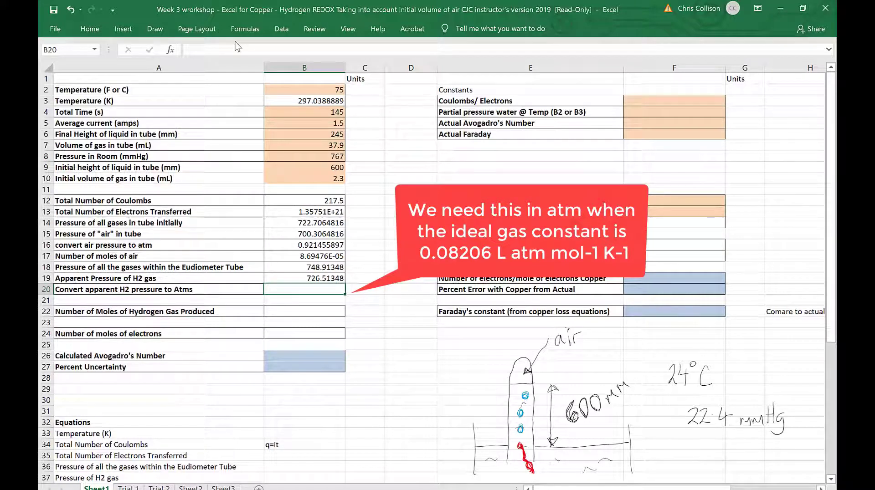
{"action": "type", "text": "="}
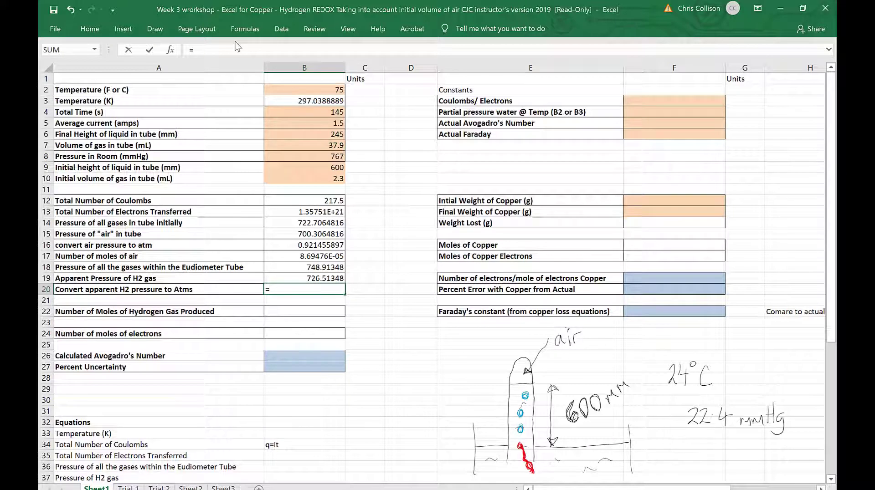
{"action": "left_click", "coordinate": [283, 278]}
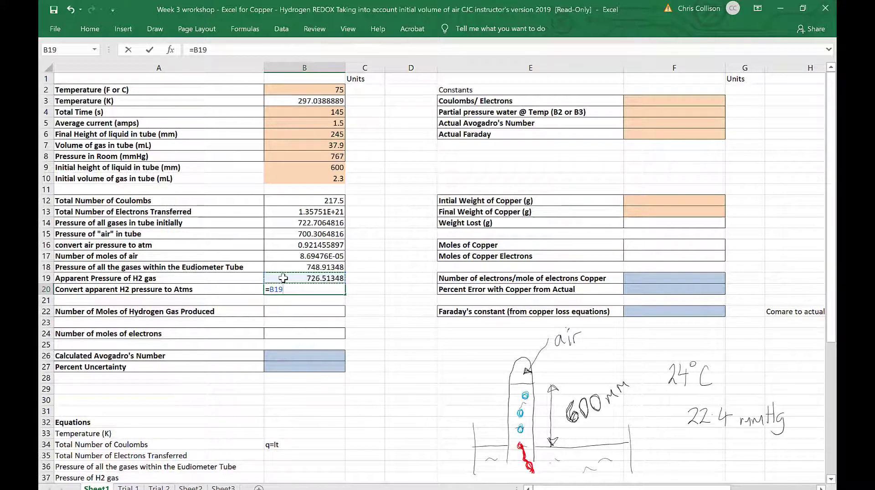
{"action": "type", "text": "/760"}
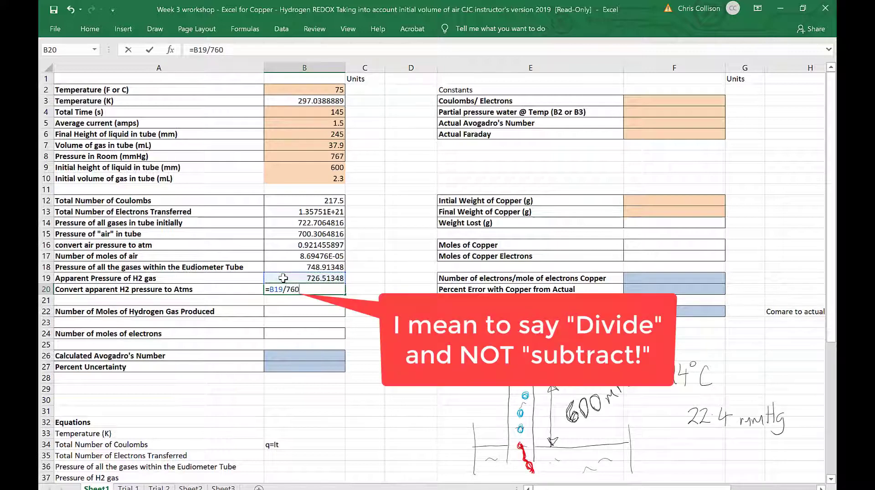
{"action": "key", "text": "Return"}
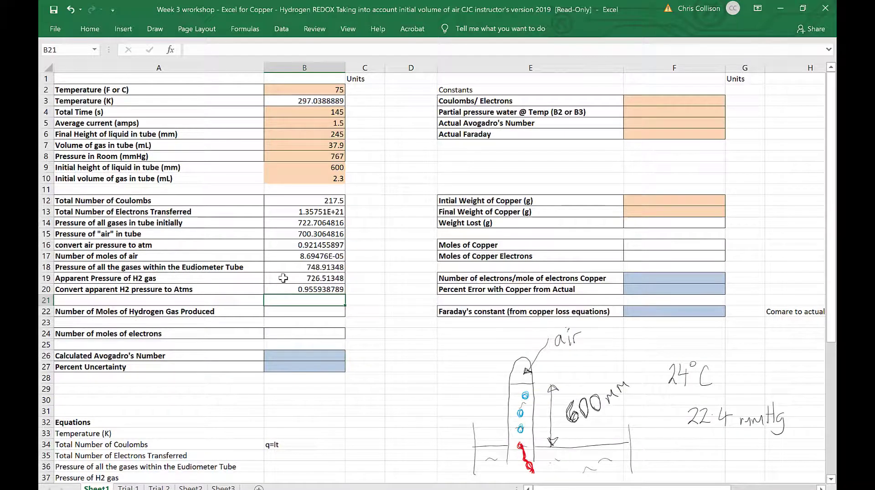
Begin the moles of hydrogen gas formula in B22 with =B20*(B7/1000), multiplying pressure by the tube's gas volume in litres
{"action": "key", "text": "Return"}
{"action": "key", "text": "Return"}
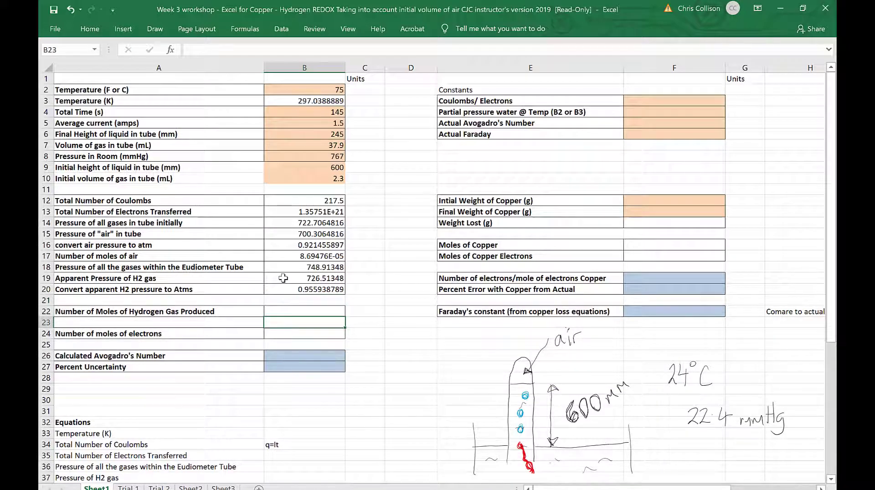
{"action": "key", "text": "Up"}
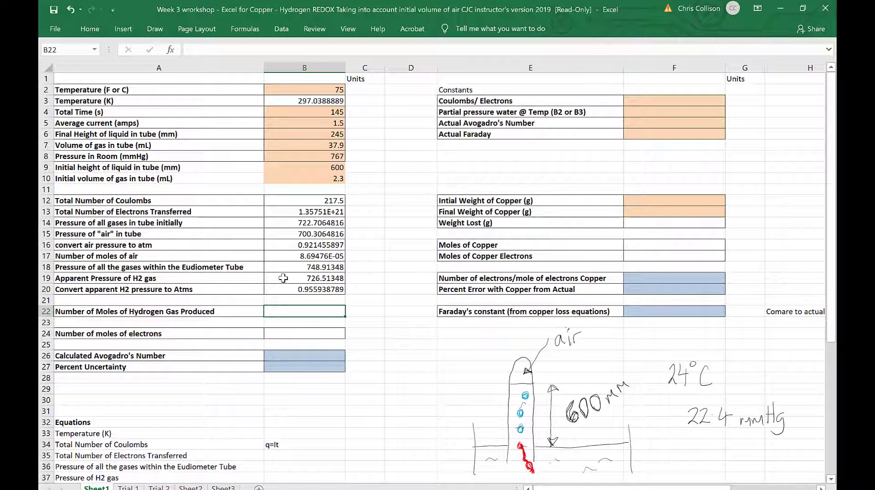
{"action": "type", "text": "="}
{"action": "type", "text": "b20*"}
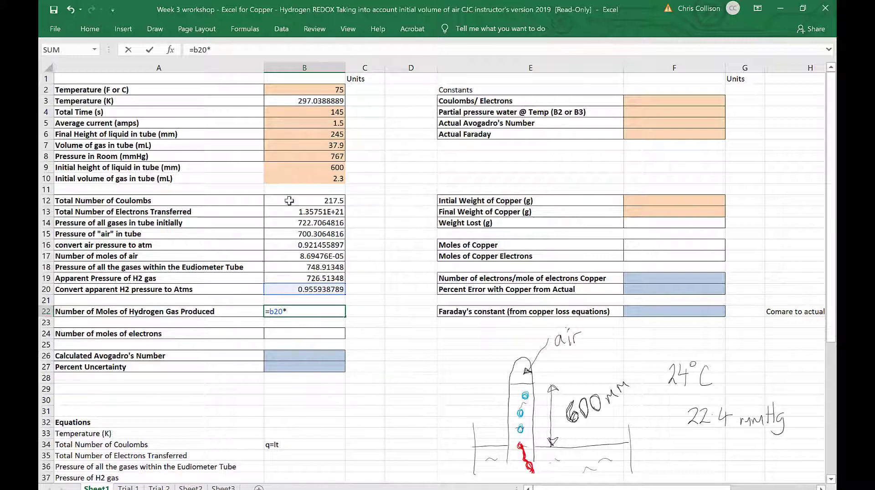
{"action": "left_click", "coordinate": [288, 143]}
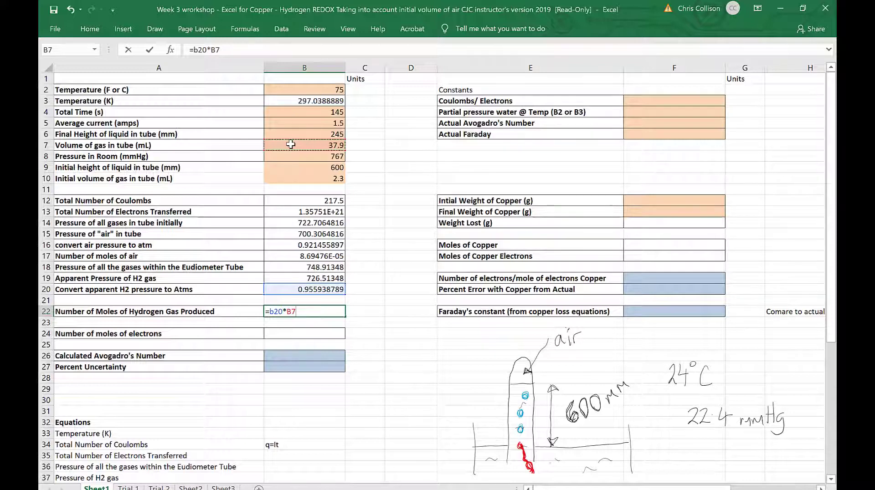
{"action": "type", "text": "/1"}
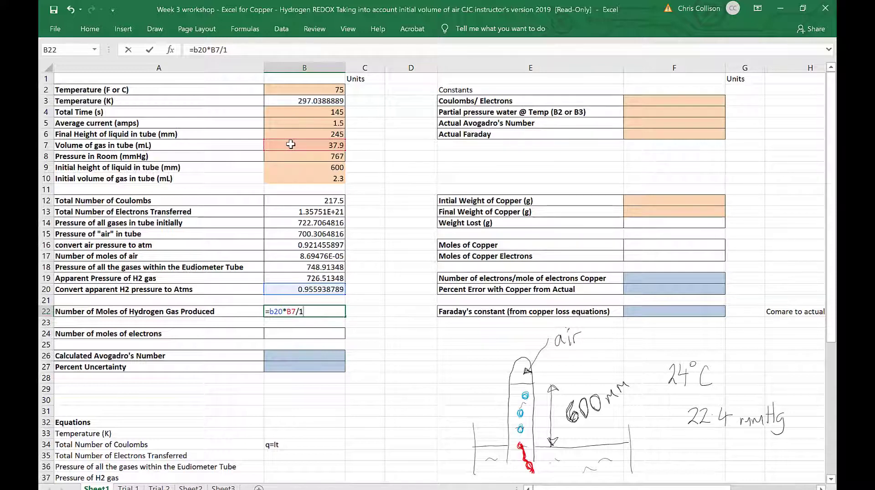
{"action": "type", "text": "000)"}
{"action": "left_click", "coordinate": [287, 312]}
{"action": "type", "text": "("}
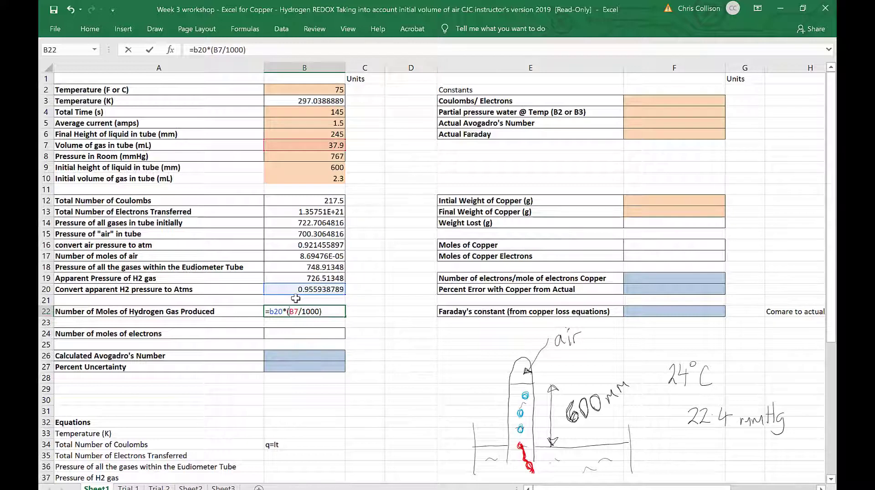
Extend the B22 formula by dividing by the gas constant times temperature, written as /(0.08206*B3)
{"action": "key", "text": "Right"}
{"action": "key", "text": "Right"}
{"action": "type", "text": "/"}
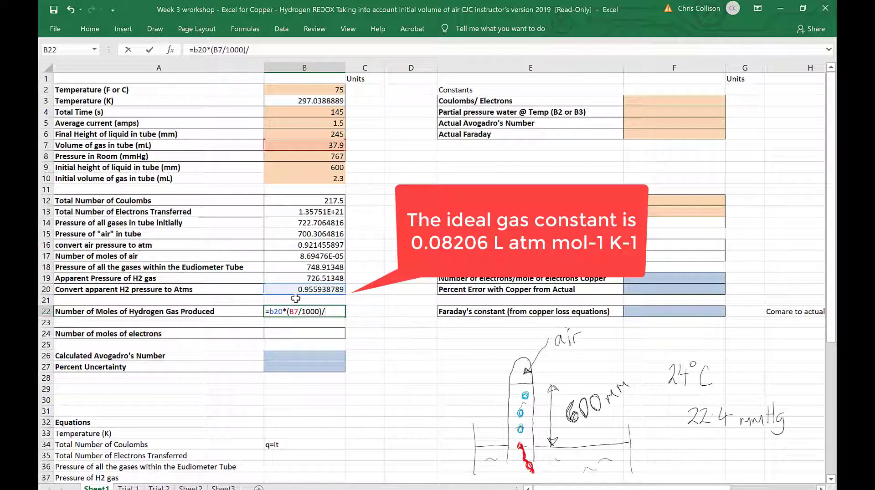
{"action": "type", "text": "0.08206*"}
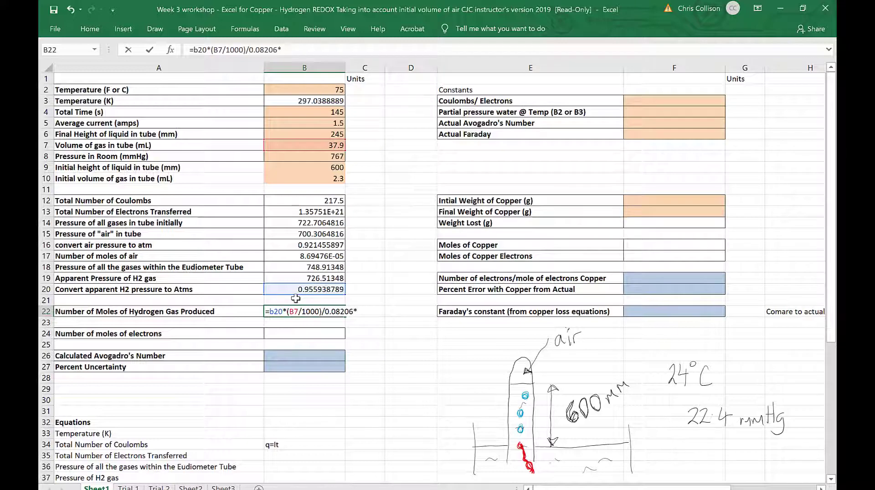
{"action": "left_click", "coordinate": [321, 100]}
{"action": "left_click", "coordinate": [250, 49]}
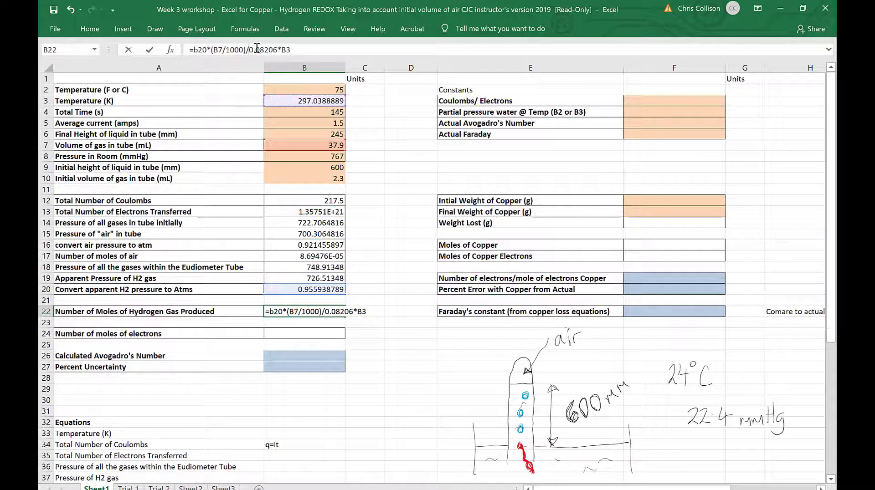
{"action": "type", "text": "("}
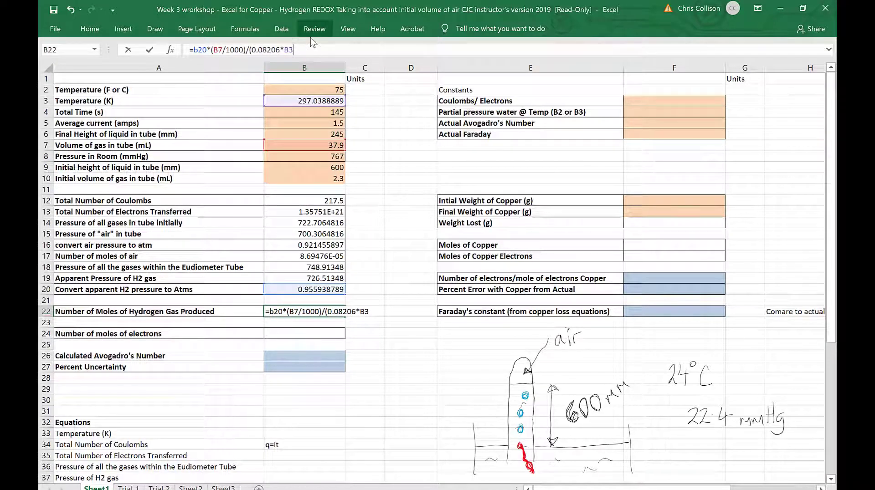
{"action": "type", "text": ")"}
Subtract the moles of air in B17 at the end of the B22 formula and complete it
{"action": "type", "text": "-"}
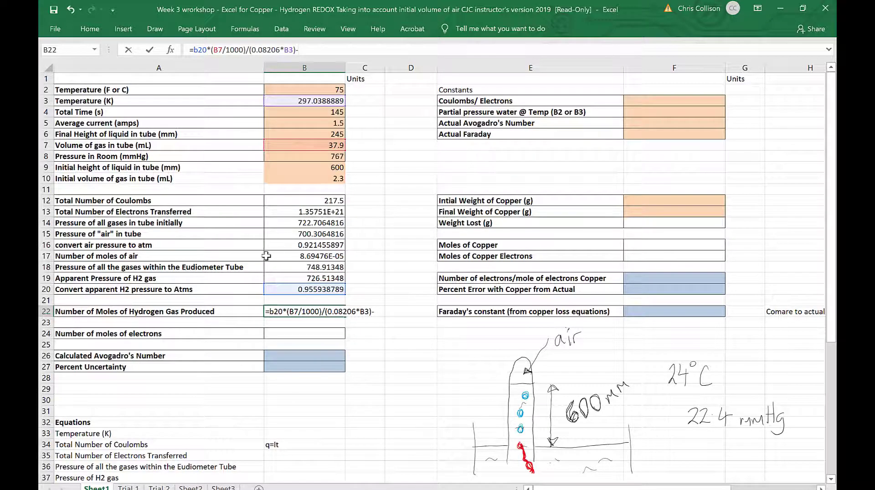
{"action": "left_click", "coordinate": [302, 256]}
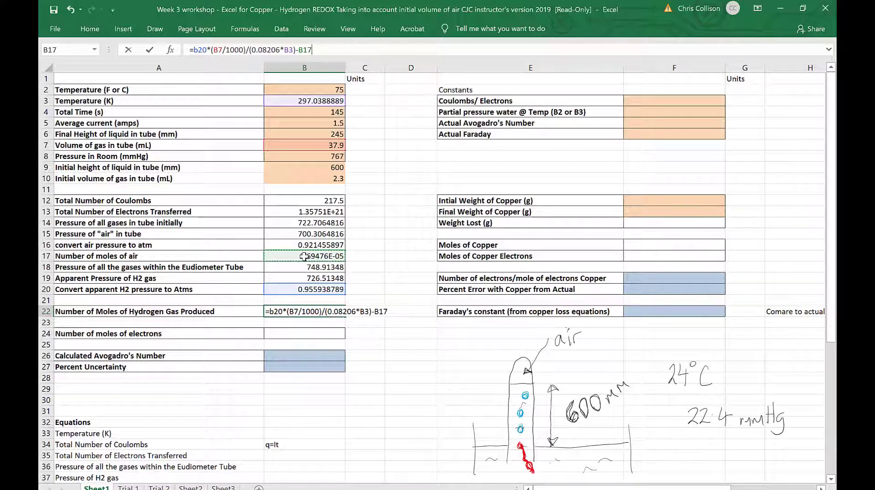
{"action": "key", "text": "Return"}
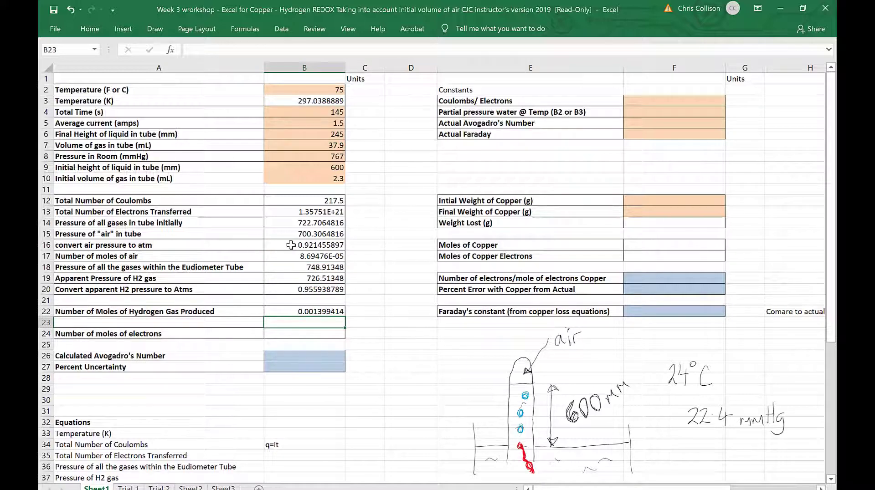
Calculate the number of moles of electrons in B24 with the formula =B22*2
{"action": "left_click", "coordinate": [310, 332]}
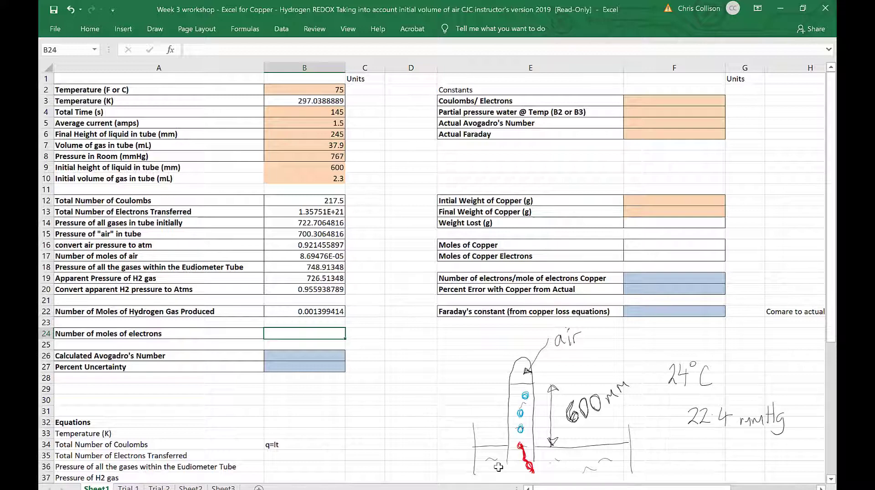
{"action": "key", "text": "Up"}
{"action": "key", "text": "Up"}
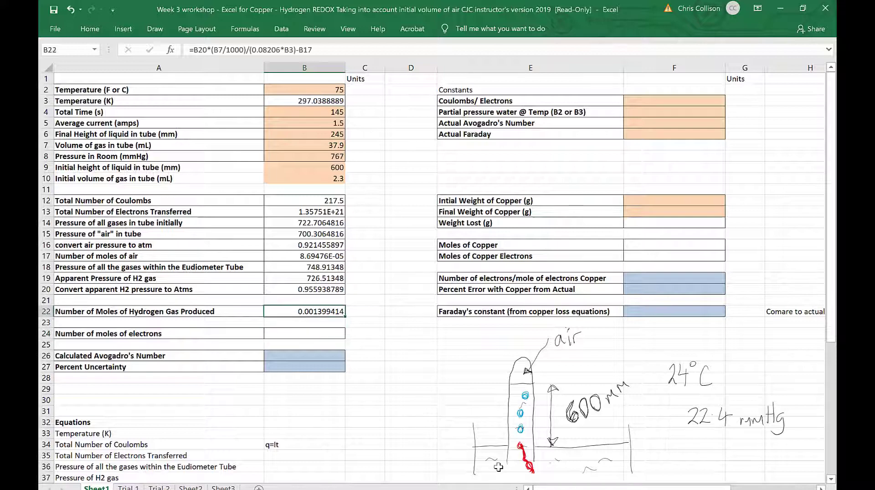
{"action": "key", "text": "Down"}
{"action": "key", "text": "Down"}
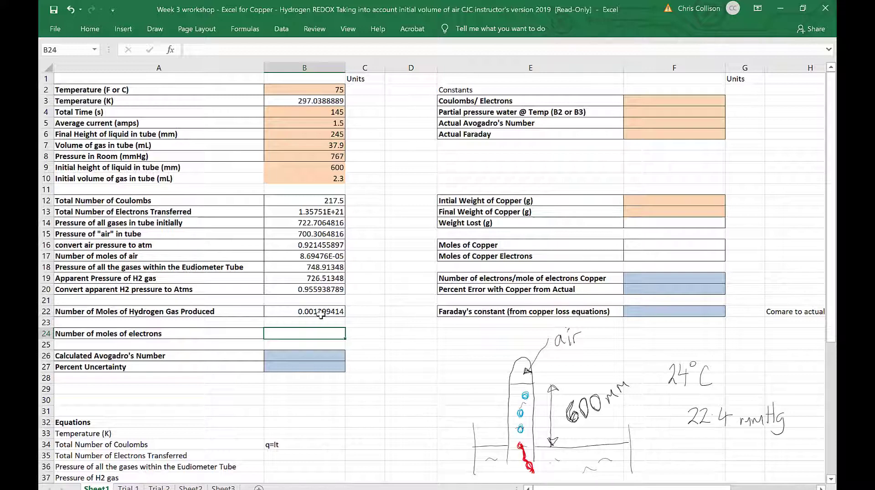
{"action": "left_click", "coordinate": [335, 311]}
{"action": "left_click", "coordinate": [278, 334]}
{"action": "type", "text": "="}
{"action": "left_click", "coordinate": [294, 310]}
{"action": "type", "text": "*2"}
{"action": "key", "text": "Return"}
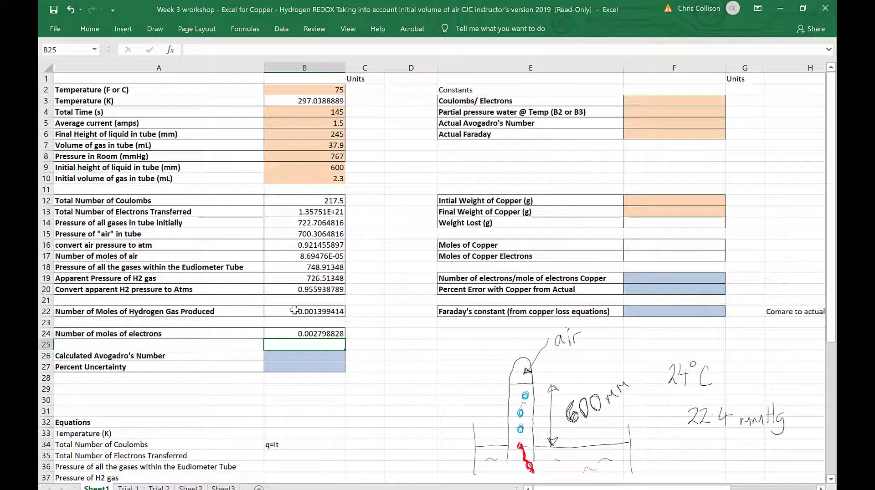
Calculate Avogadro's number in B26 by dividing electrons transferred by moles of electrons with the formula =B13/B24
{"action": "key", "text": "Down"}
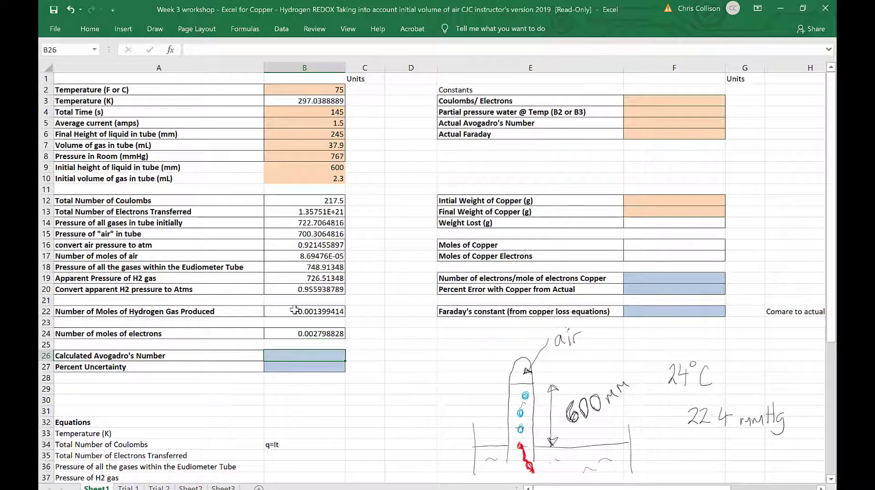
{"action": "left_click", "coordinate": [284, 211]}
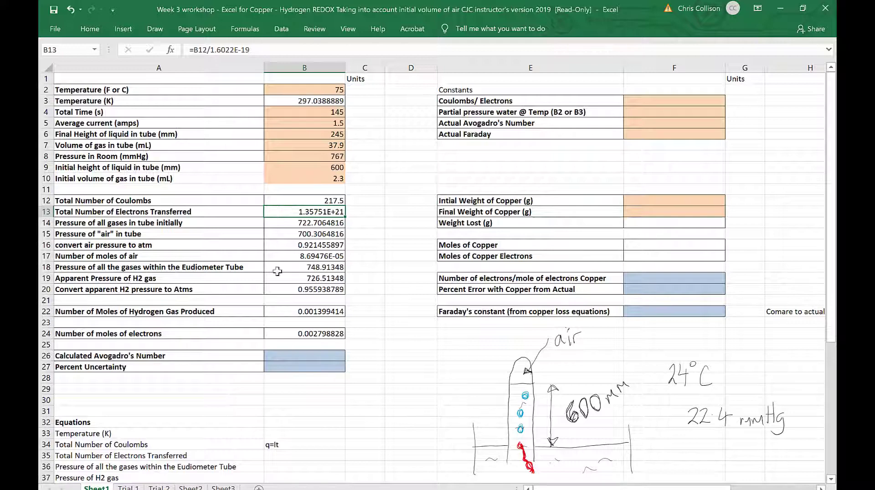
{"action": "left_click", "coordinate": [287, 354]}
{"action": "type", "text": "="}
{"action": "left_click", "coordinate": [305, 211]}
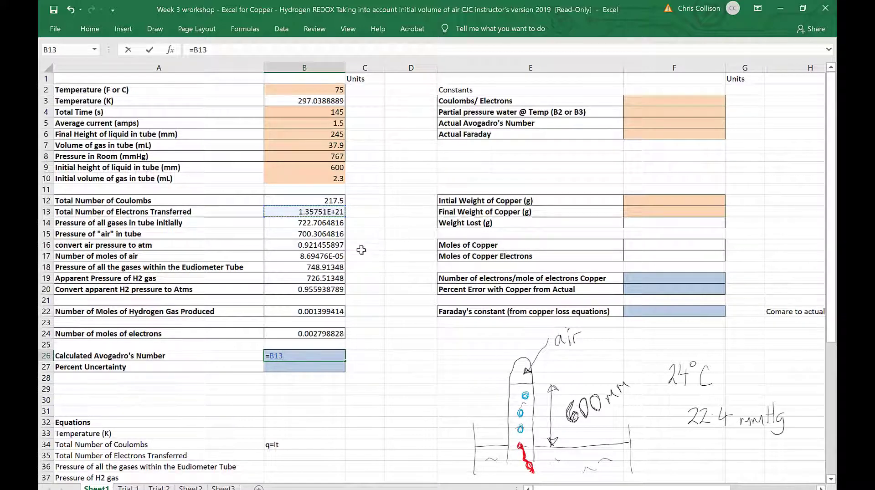
{"action": "left_click", "coordinate": [325, 334]}
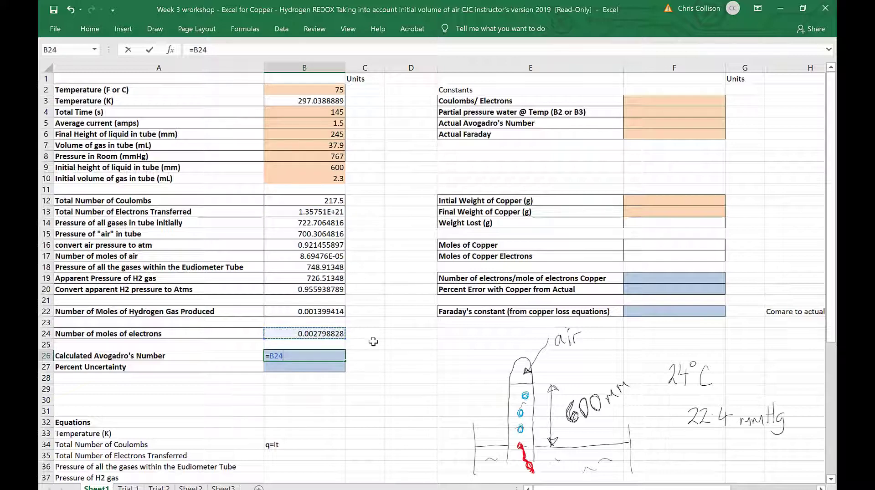
{"action": "left_click", "coordinate": [307, 213]}
{"action": "type", "text": "/"}
{"action": "left_click", "coordinate": [307, 334]}
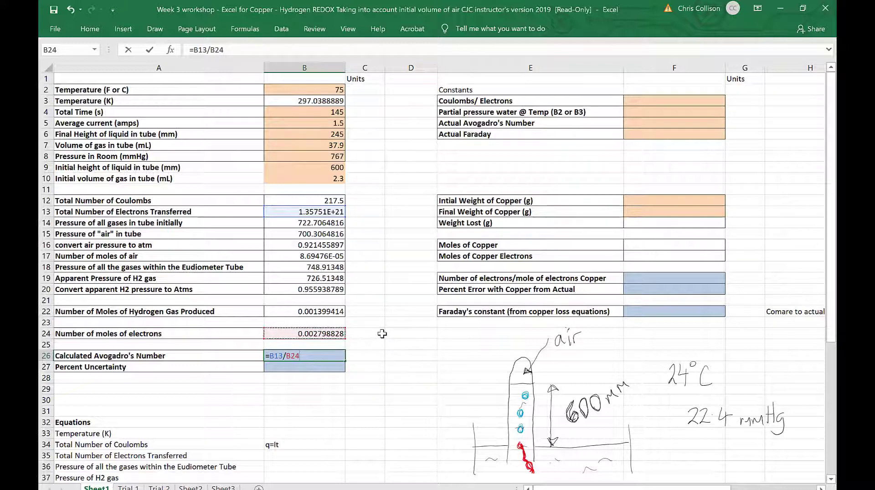
{"action": "key", "text": "Return"}
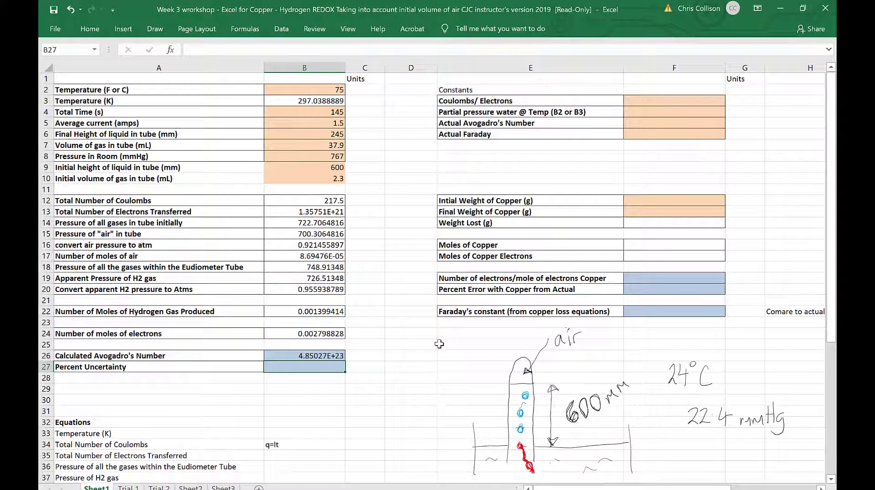
Calculate the percent uncertainty of Avogadro's number in B27 as a fraction with the formula =(6.022E23-B26)/6.022E23
{"action": "type", "text": "="}
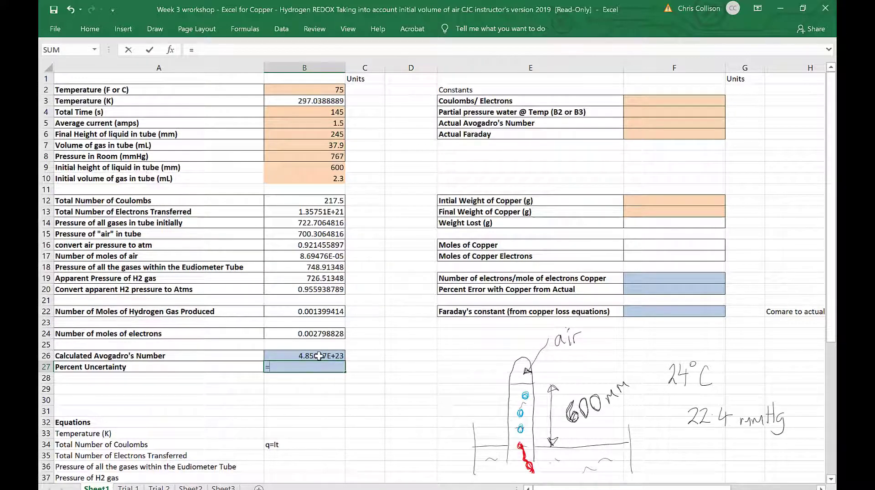
{"action": "type", "text": "6.022E"}
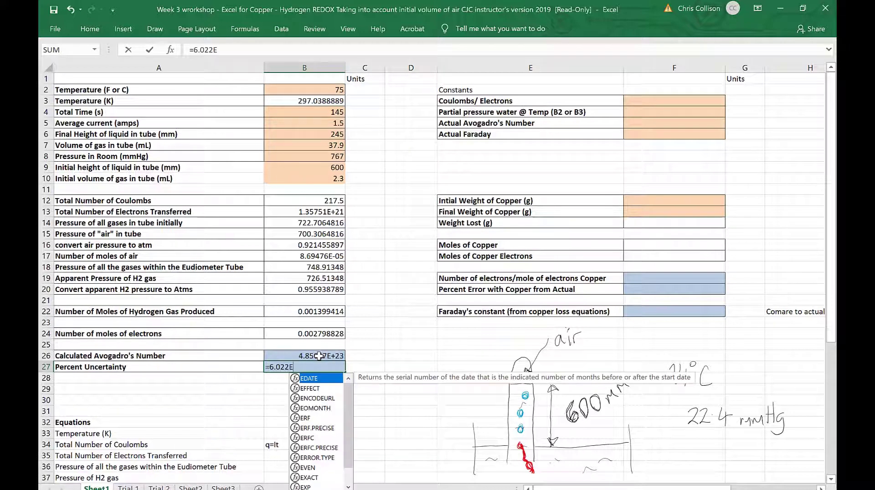
{"action": "type", "text": "23"}
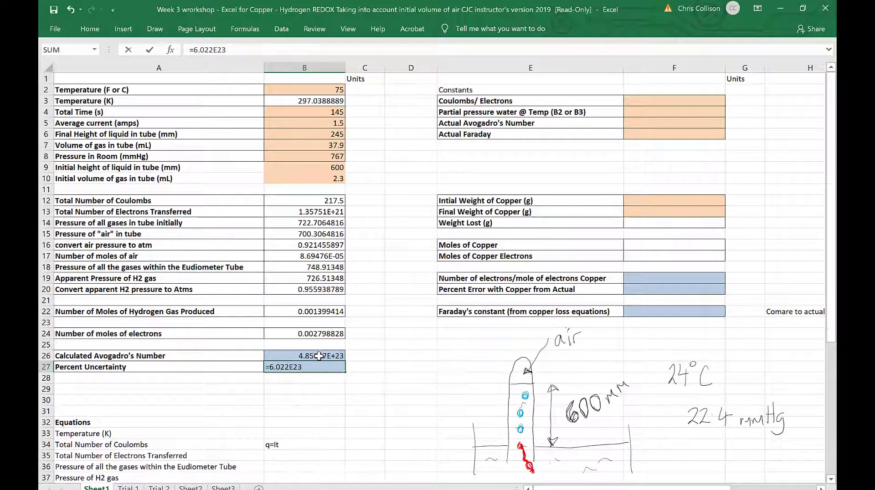
{"action": "type", "text": "-"}
{"action": "left_click", "coordinate": [318, 357]}
{"action": "left_click", "coordinate": [193, 48]}
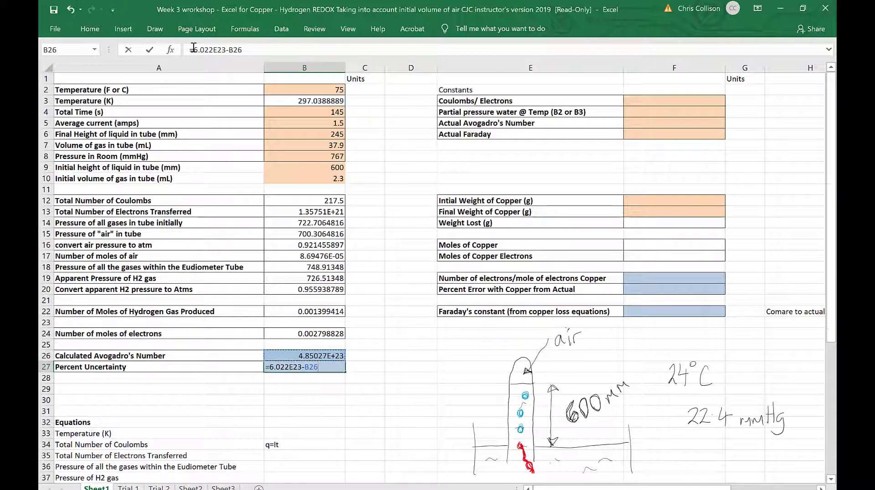
{"action": "type", "text": "("}
{"action": "left_click", "coordinate": [253, 47]}
{"action": "type", "text": ")/6.022E23"}
{"action": "key", "text": "Return"}
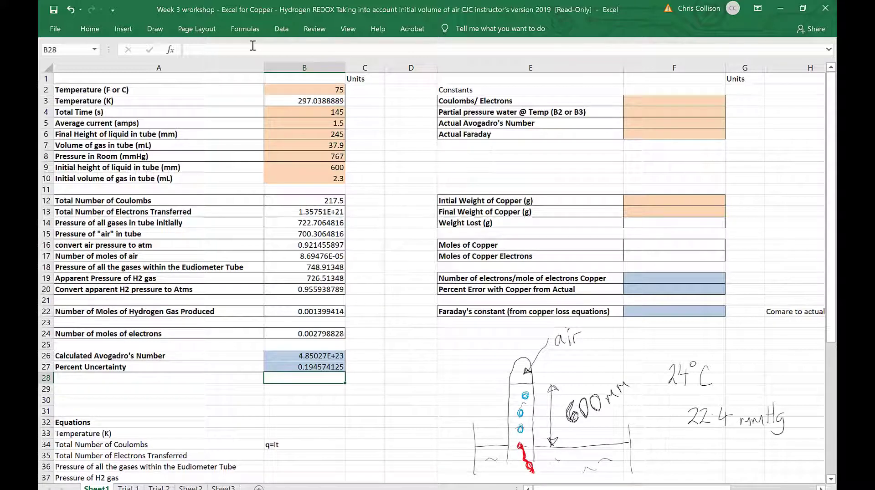
{"action": "key", "text": "Up"}
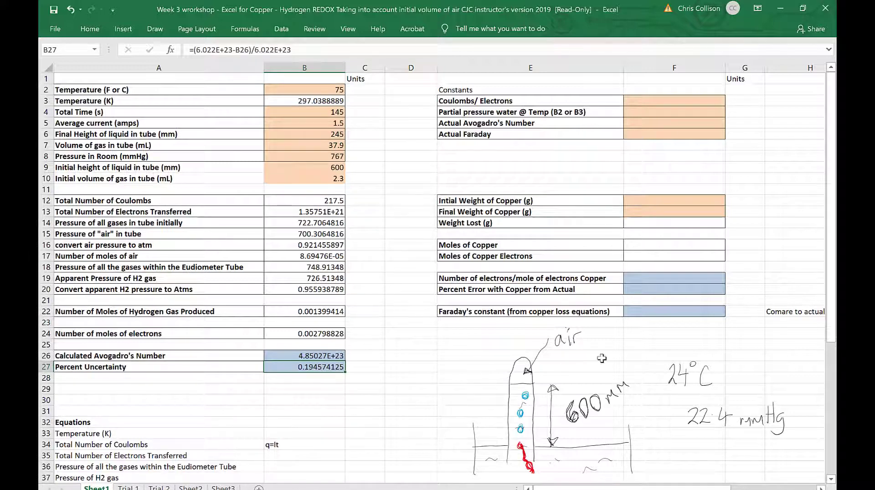
{"action": "left_click_drag", "start_coordinate": [831, 233], "coordinate": [832, 329]}
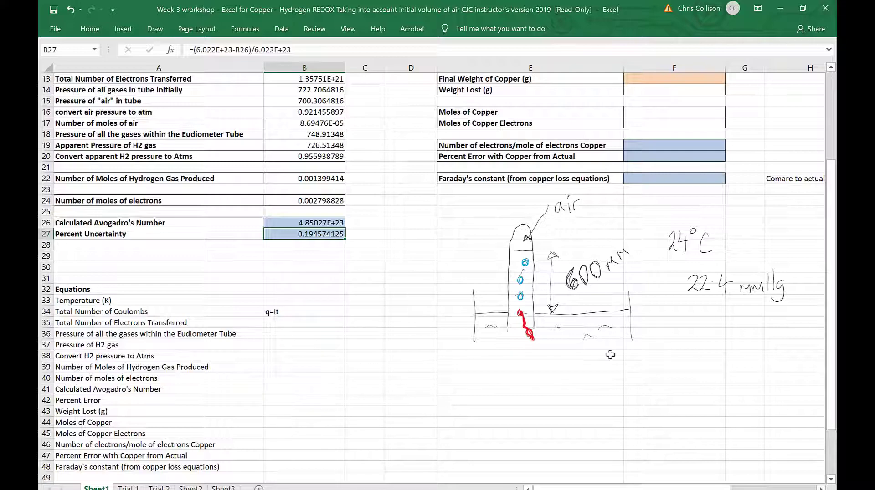
{"action": "scroll", "coordinate": [438, 245], "scroll_direction": "up", "scroll_amount": 4}
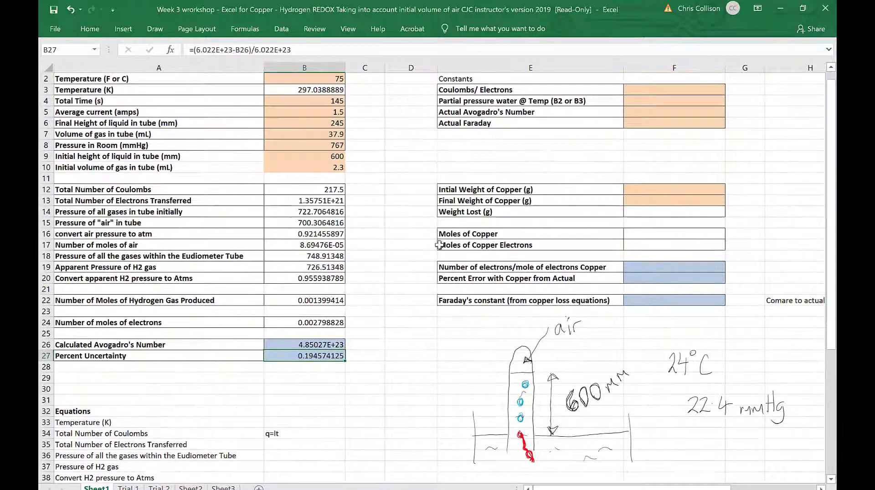
{"action": "left_click_drag", "start_coordinate": [831, 181], "coordinate": [833, 171]}
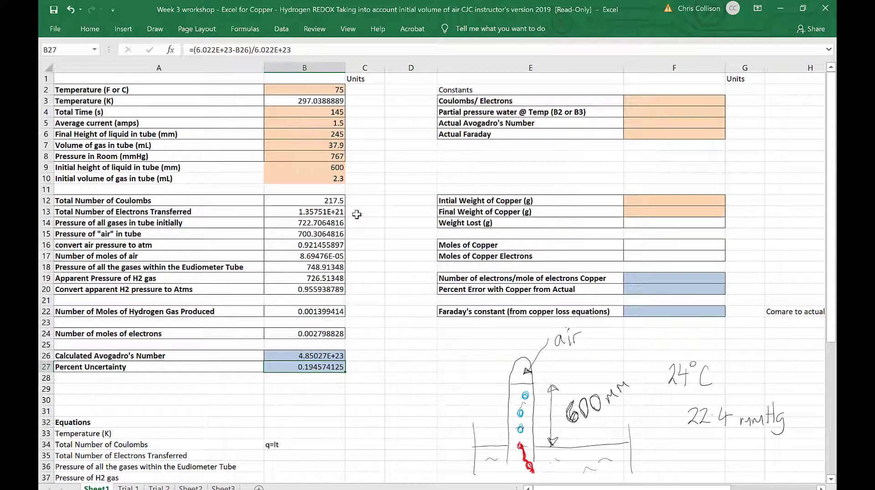